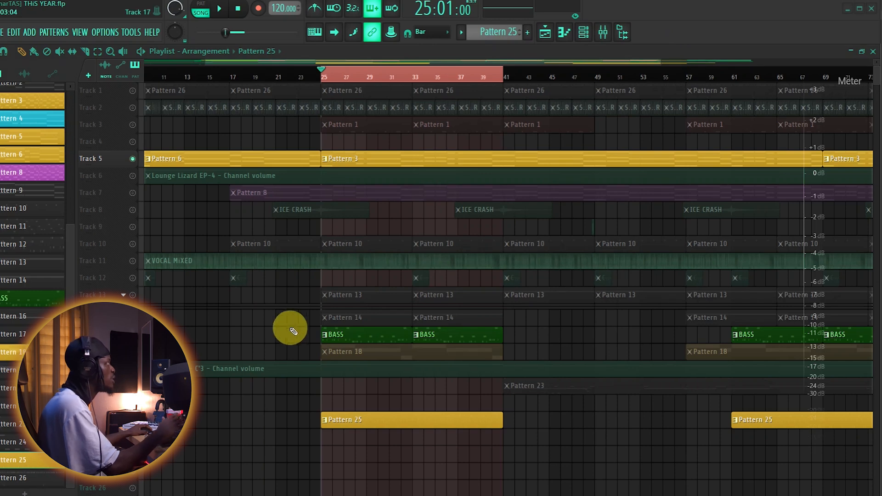
Open the Pattern 3 clip on Track 5 in the piano roll to view its chord notes
scroll(321, 416, up, 2)
scroll(365, 392, up, 1)
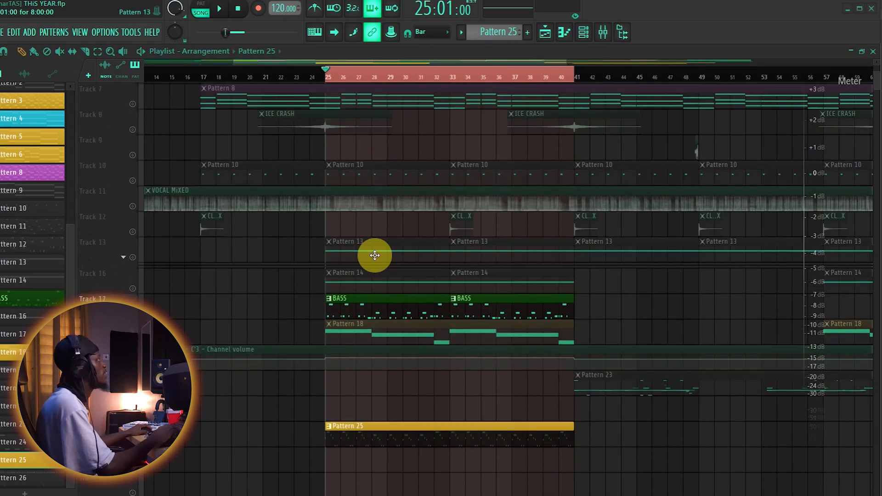
scroll(346, 366, down, 4)
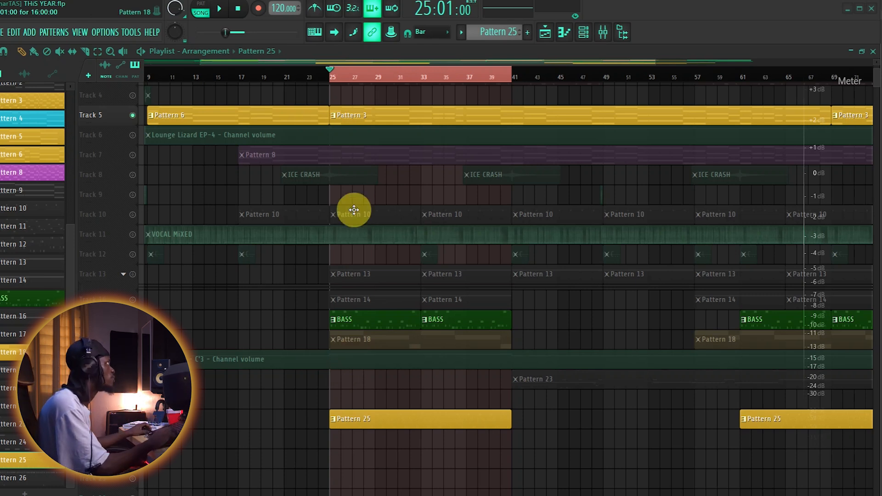
double_click(380, 116)
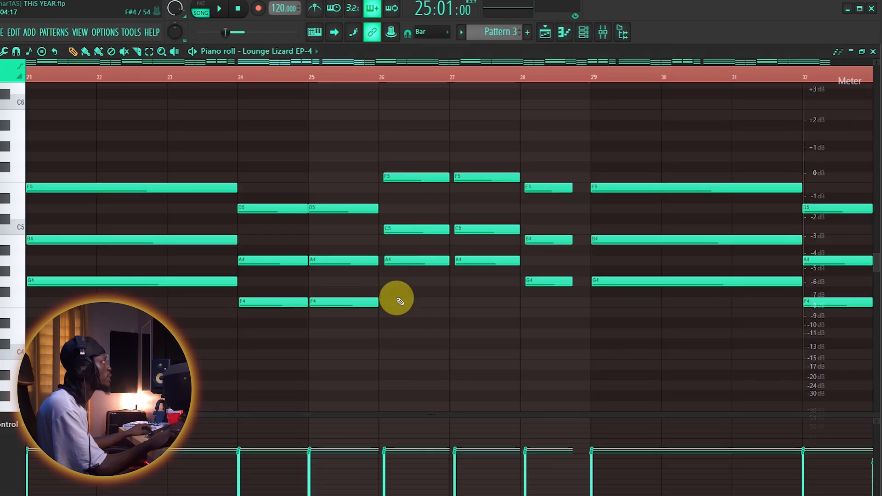
Review the instrument channels in the channel rack, close it and return to the playlist
click(585, 32)
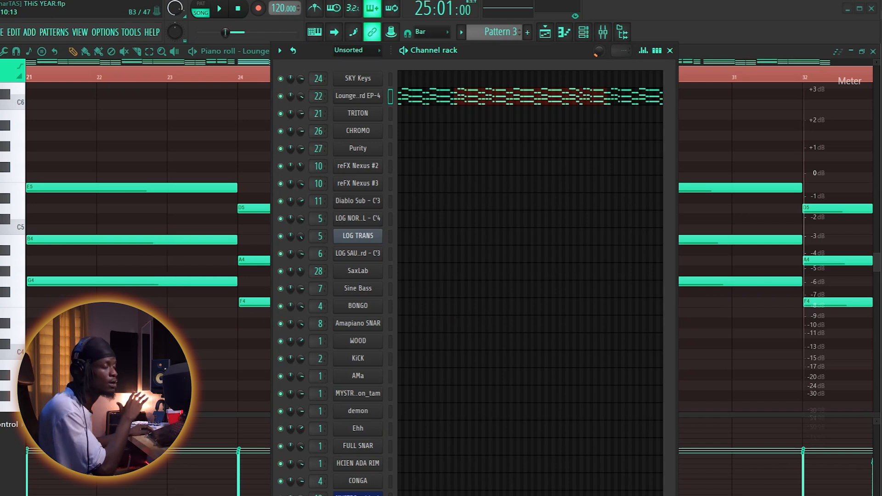
click(670, 50)
click(584, 32)
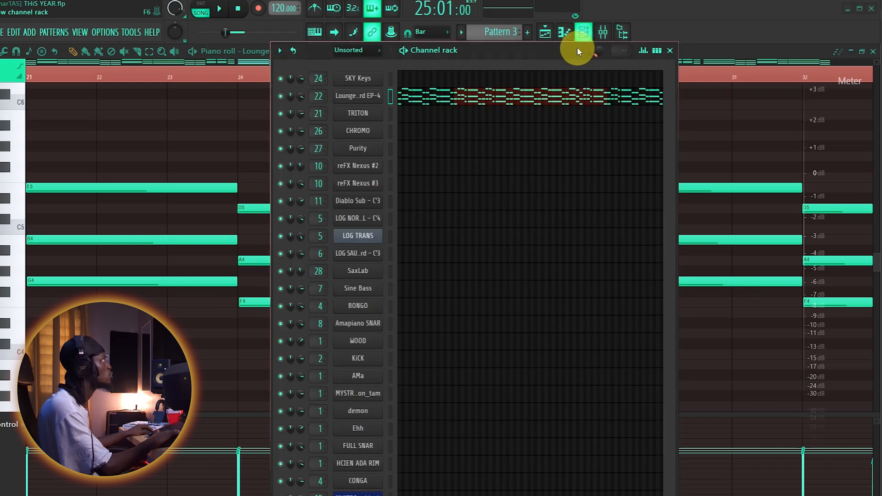
click(670, 51)
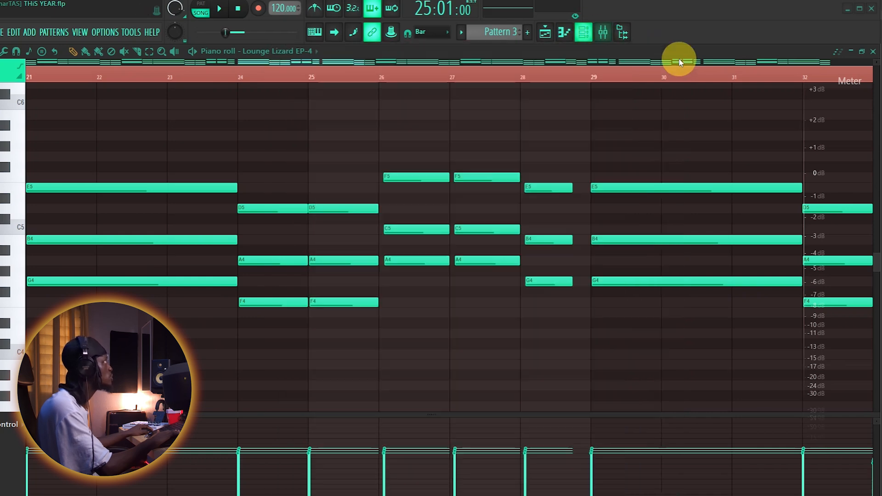
click(545, 32)
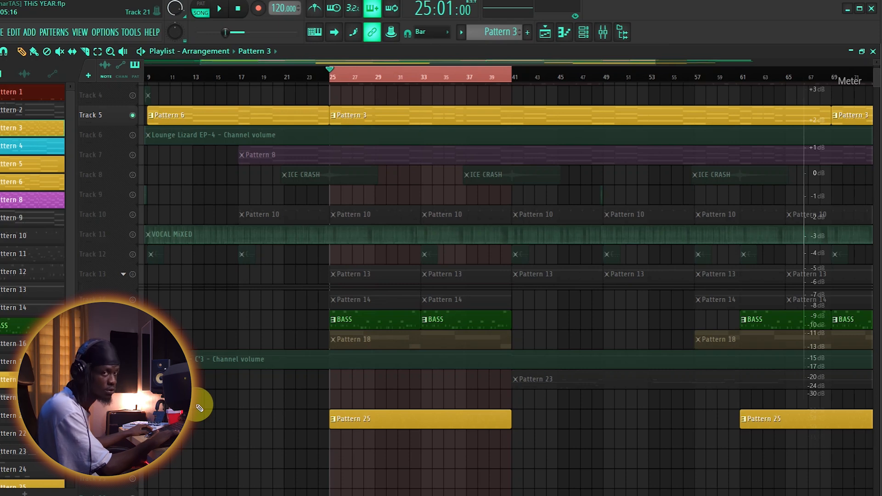
Examine the unmuted clips between bars 25 and 41 of the playlist, from Pattern 3 on Track 5 down to Pattern 25
scroll(299, 340, down, 2)
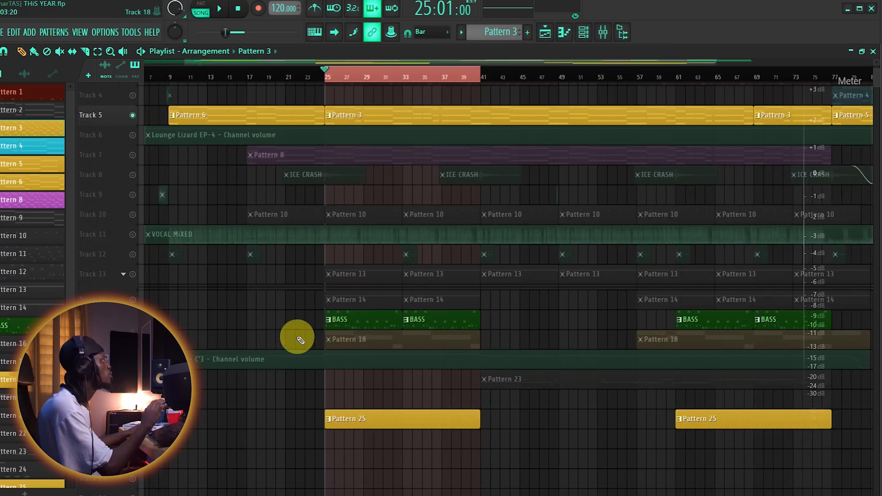
scroll(349, 356, down, 2)
scroll(340, 361, up, 3)
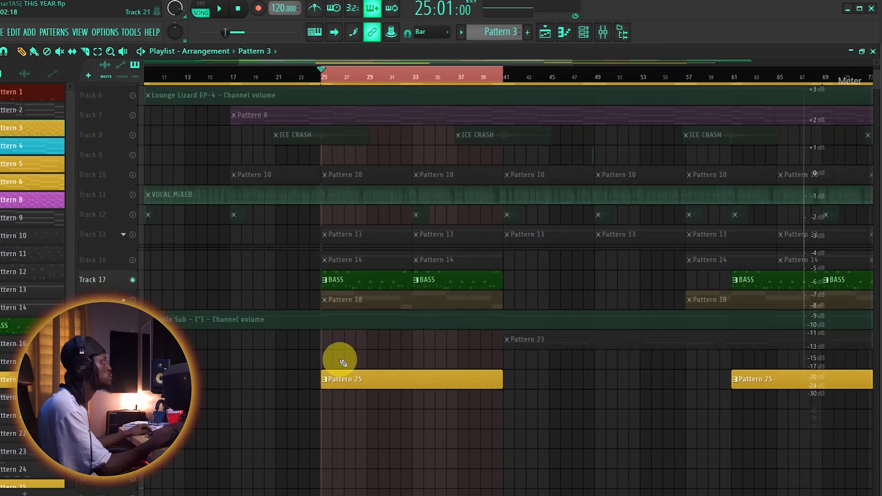
scroll(335, 361, up, 2)
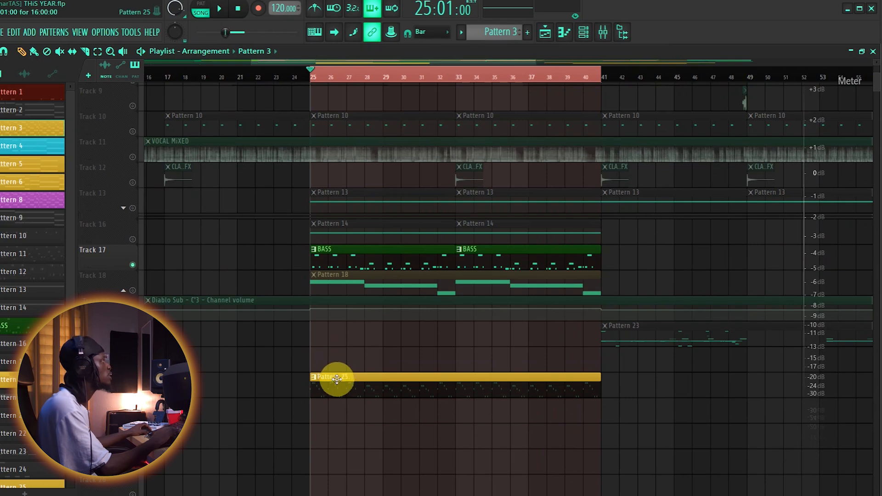
scroll(344, 385, up, 1)
scroll(419, 83, up, 3)
scroll(368, 173, up, 2)
scroll(309, 184, up, 4)
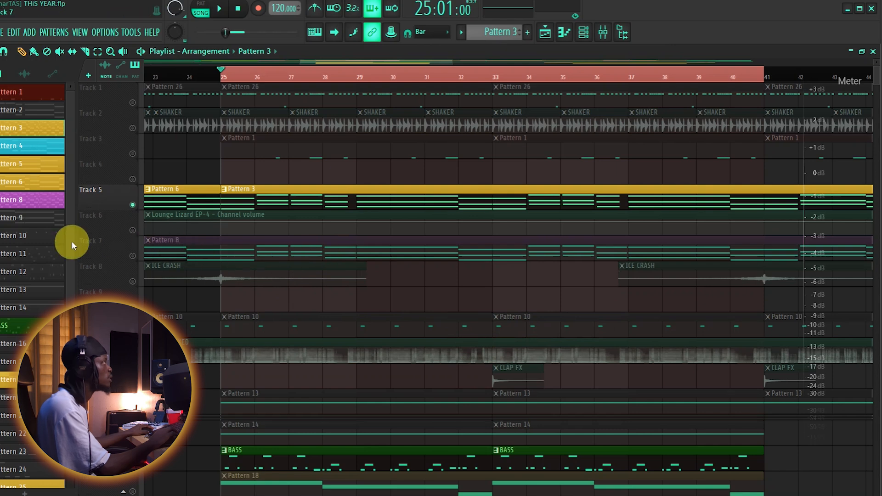
scroll(345, 275, down, 4)
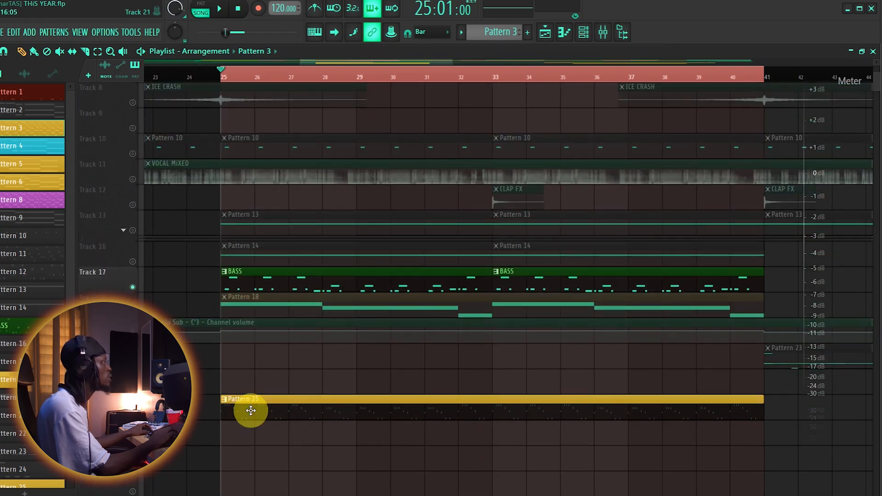
scroll(435, 382, down, 2)
scroll(431, 383, down, 3)
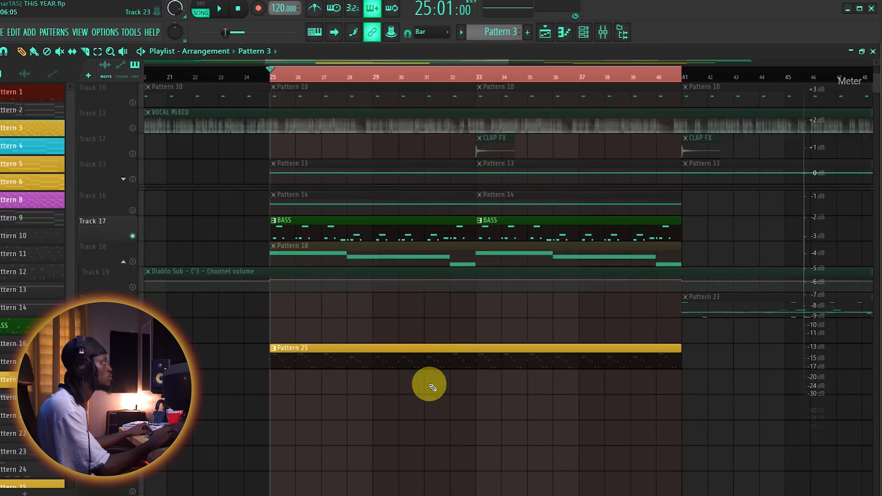
Play the selected section from bar 25 to hear the unmuted clips, and stop playback
scroll(419, 388, up, 1)
scroll(422, 391, up, 1)
key(space)
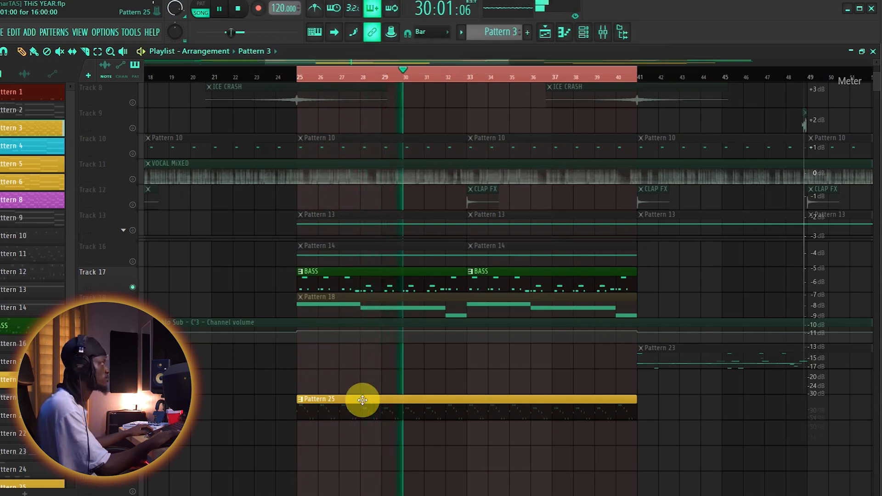
key(space)
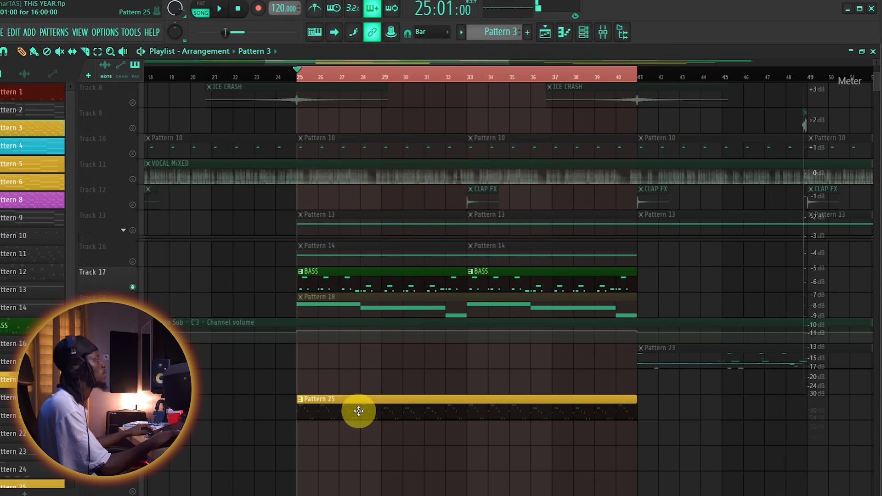
Open the Pattern 25 clip at bar 25 in the piano roll to view its SaxLab notes
scroll(352, 394, up, 2)
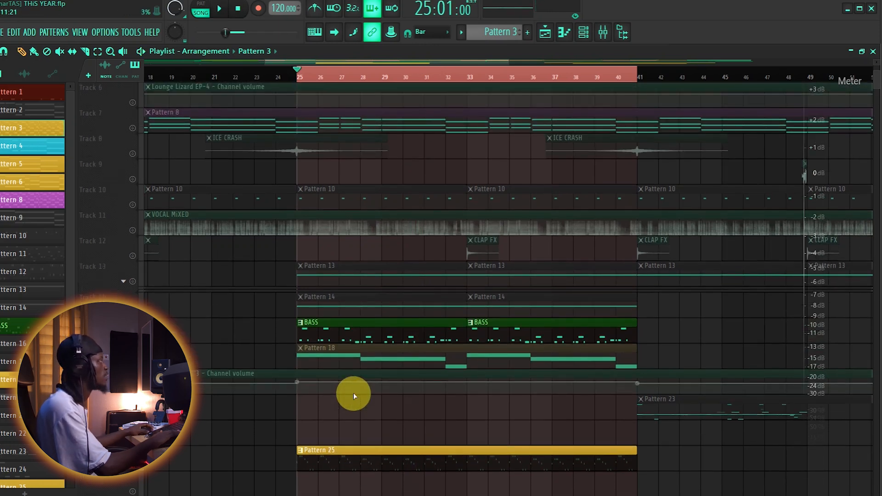
scroll(313, 405, down, 3)
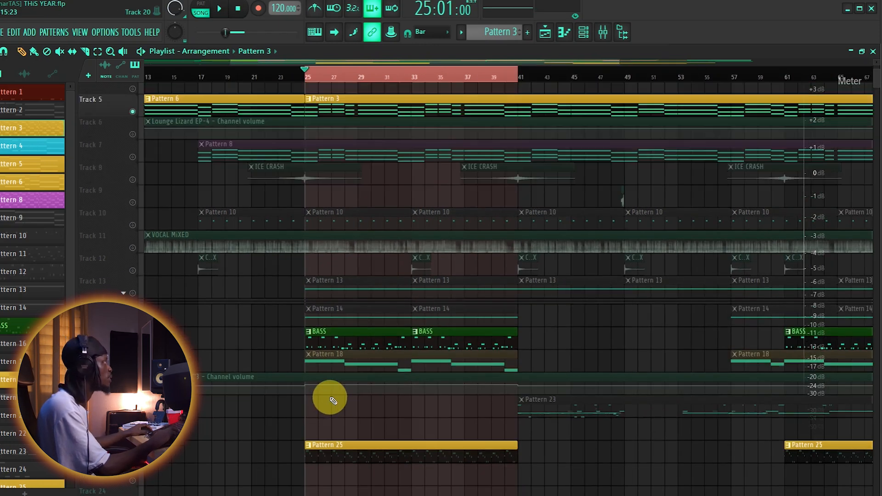
scroll(333, 400, down, 2)
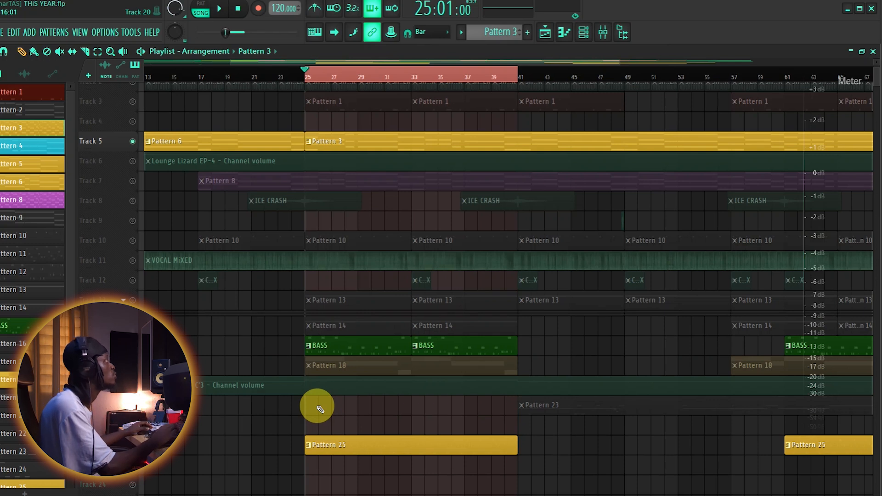
scroll(321, 409, up, 4)
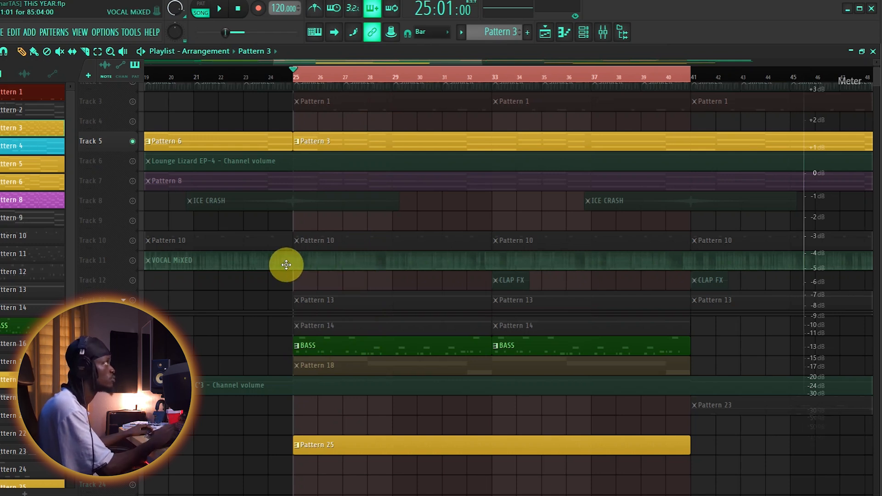
scroll(286, 264, down, 2)
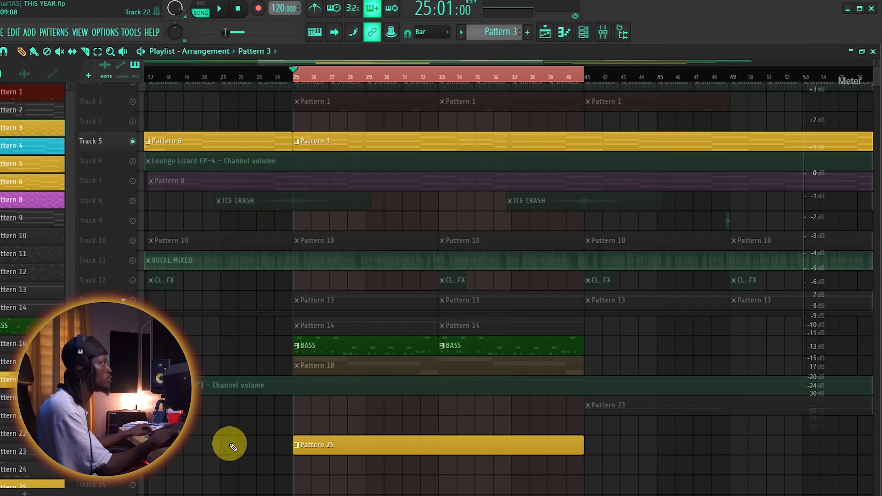
scroll(237, 445, down, 3)
scroll(212, 441, up, 3)
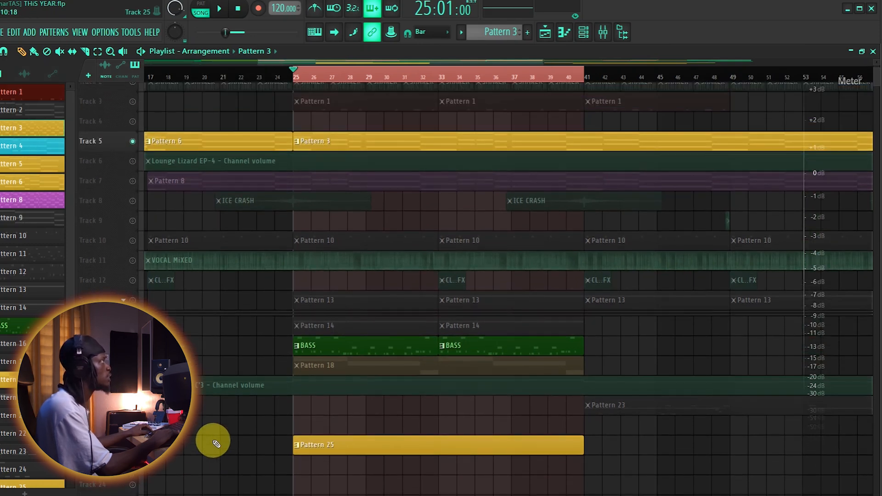
double_click(311, 450)
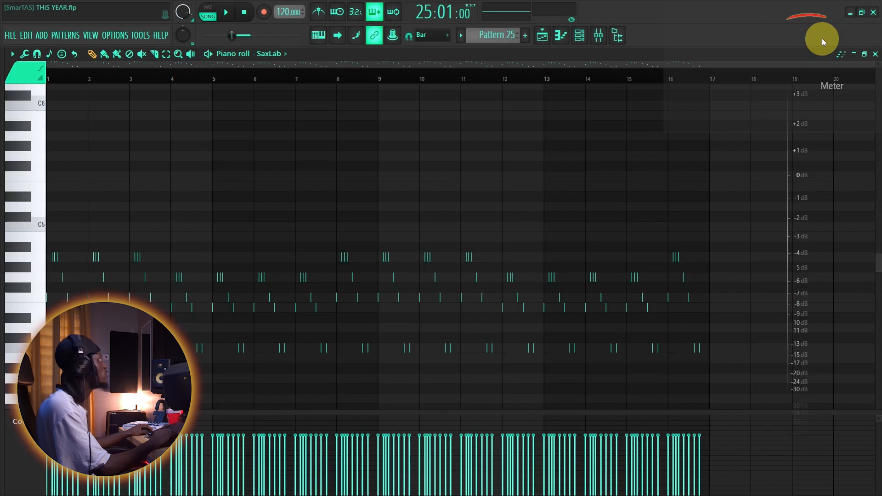
Try the ghost notes toggle for Pattern 25, and switch the Track 7 ghost track on and off in its options
click(842, 56)
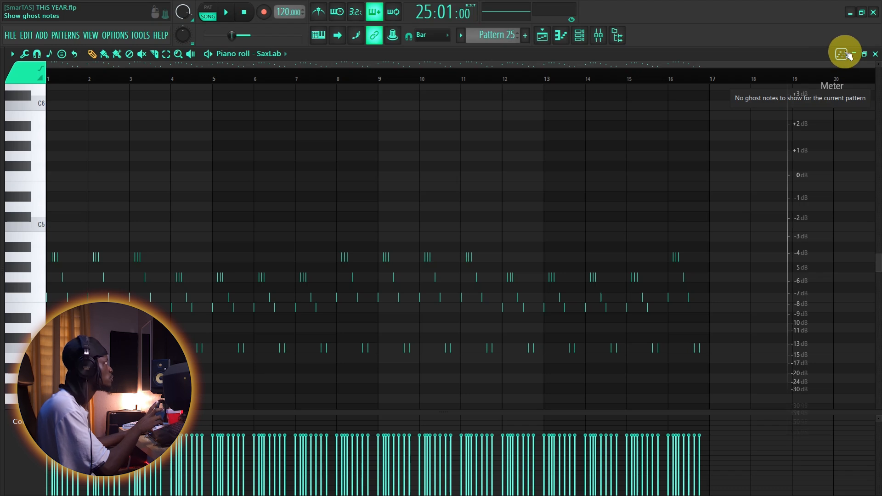
right_click(845, 55)
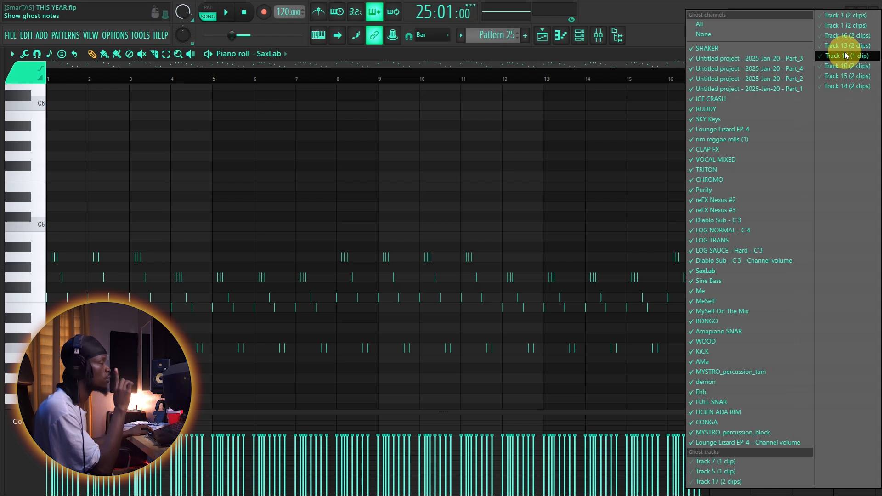
click(724, 460)
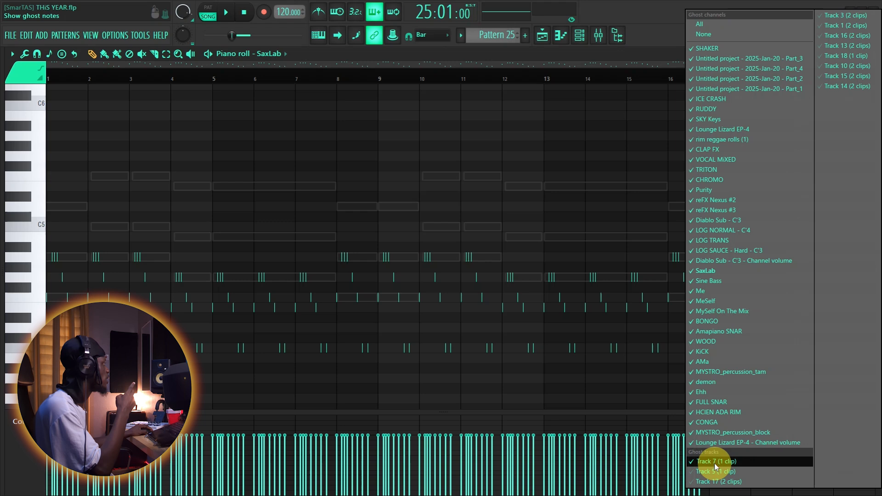
click(715, 463)
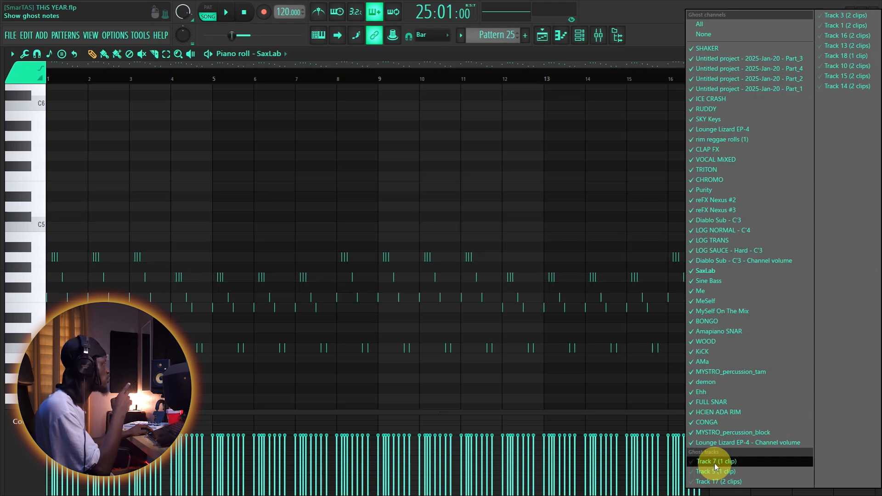
Preview the ghost notes of Track 5 and Track 17 one at a time, switch both off and close the piano roll
click(715, 472)
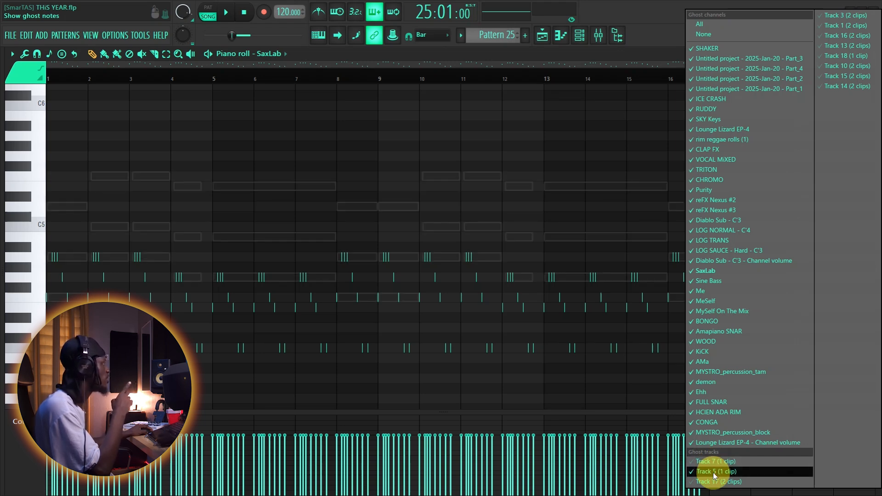
click(715, 473)
click(715, 483)
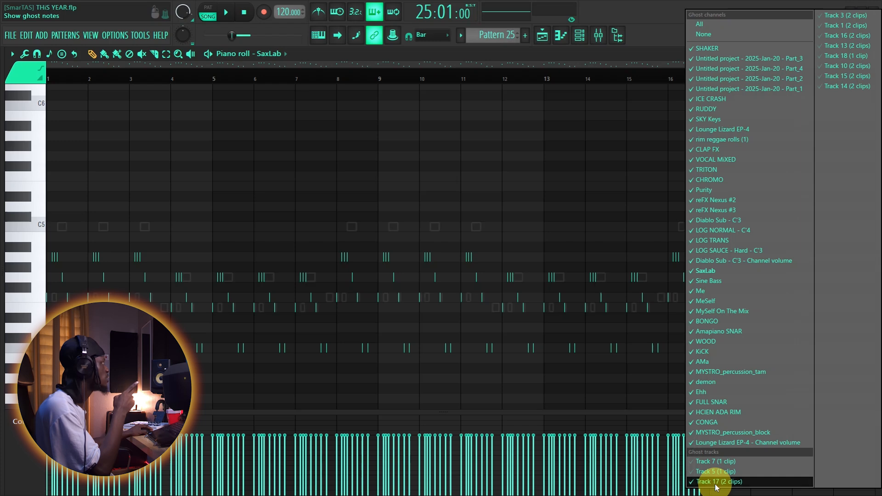
click(716, 484)
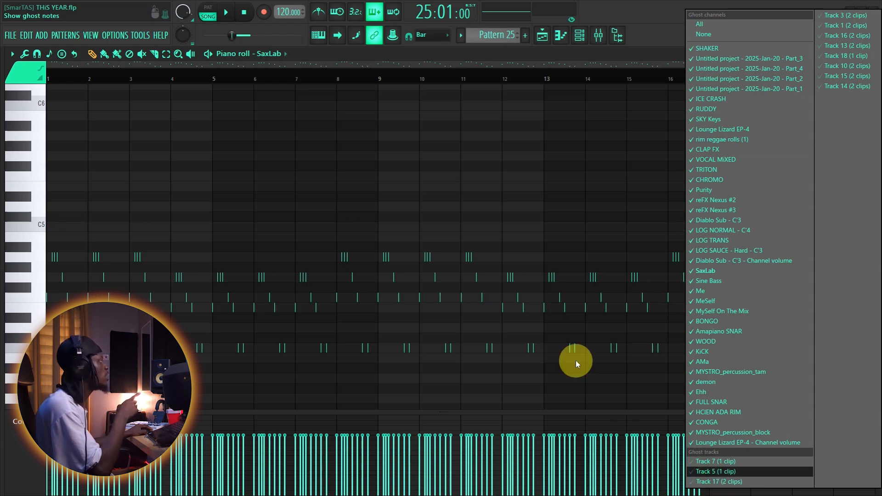
click(454, 193)
click(876, 54)
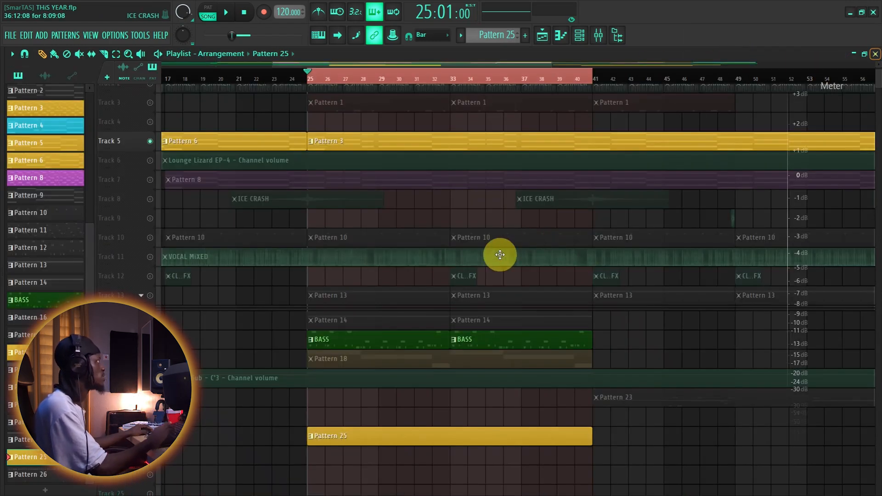
Delete the first BASS clip on Track 17, at bar 25 of the playlist
scroll(348, 423, down, 1)
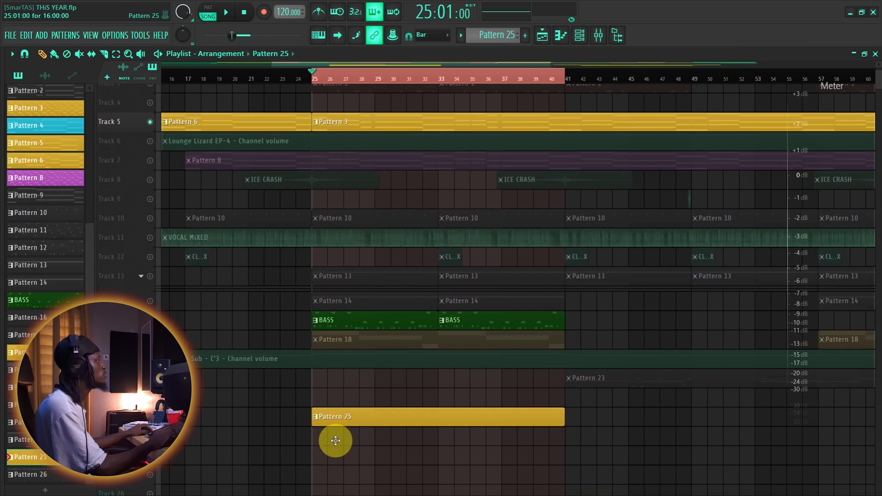
scroll(349, 422, up, 2)
scroll(349, 416, up, 2)
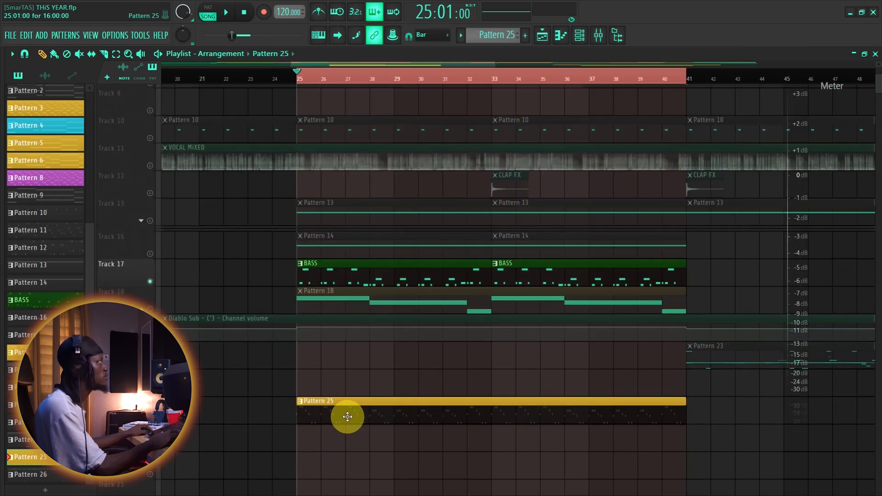
scroll(341, 360, up, 1)
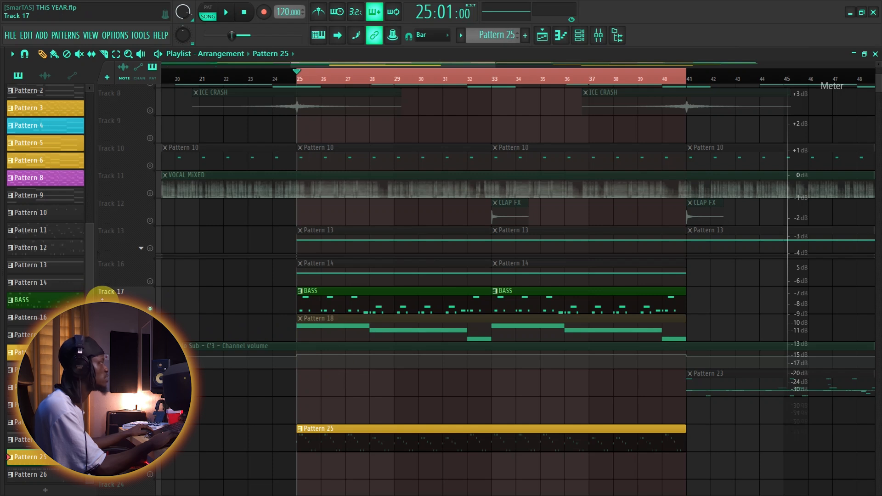
mouse_move(296, 309)
mouse_down()
mouse_move(468, 307)
mouse_move(303, 310)
mouse_up()
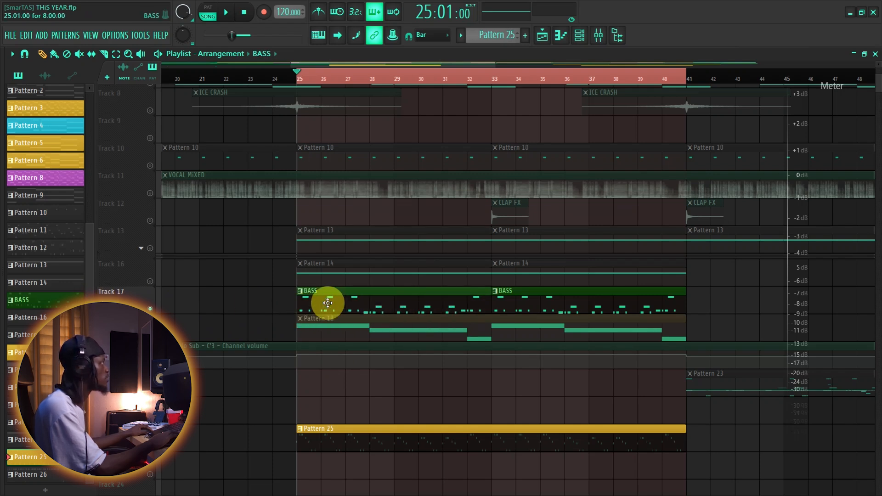
right_click(329, 301)
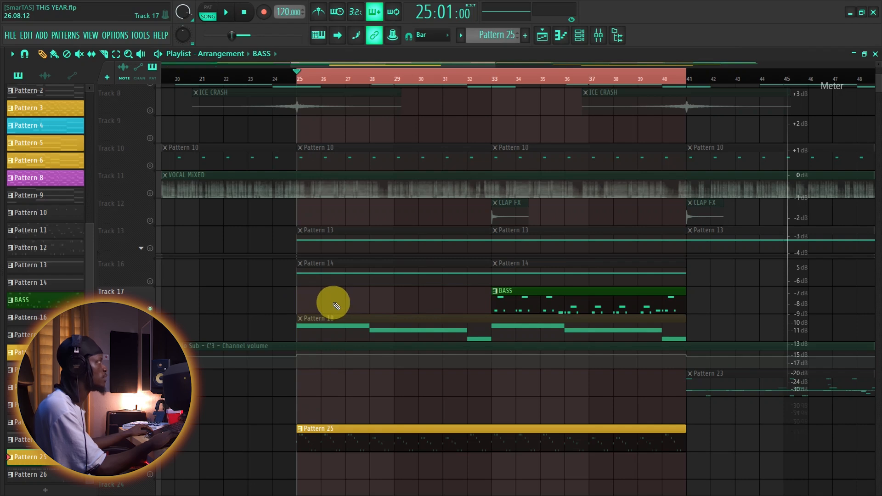
Delete the BASS clip at bar 33 of Track 17 and check which ghost tracks are listed for the Pattern 25 clip at bar 25
right_click(524, 297)
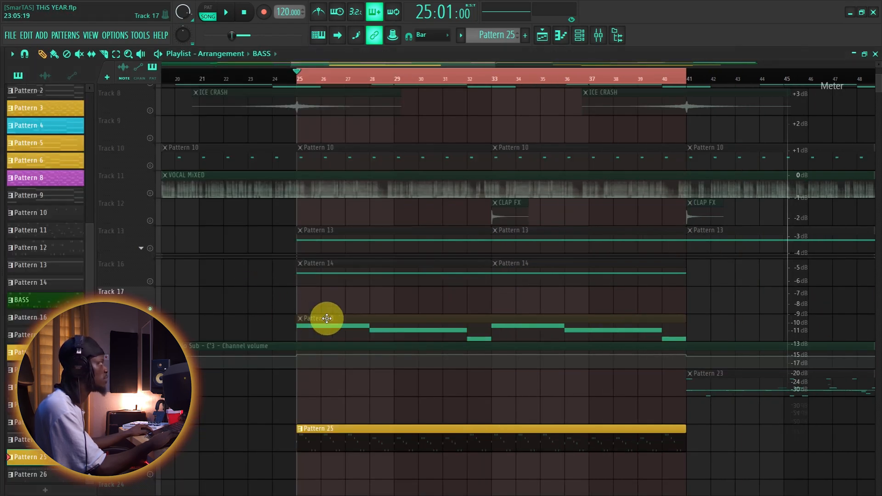
double_click(369, 437)
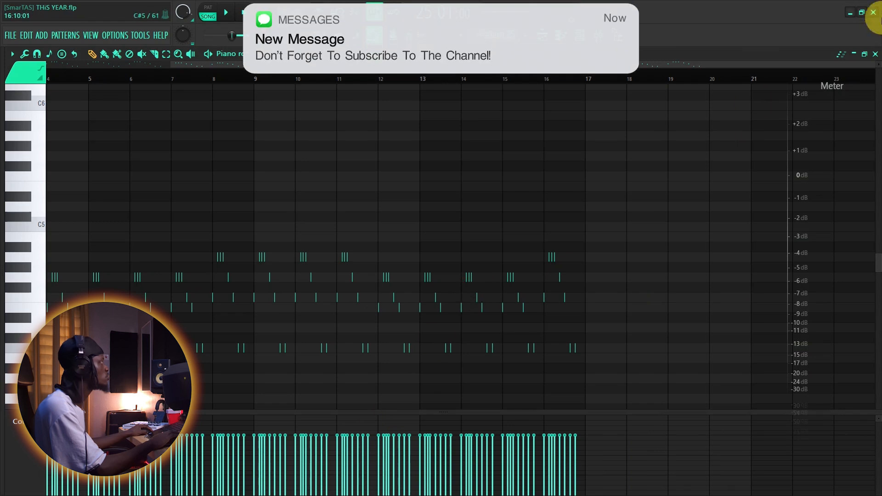
click(840, 54)
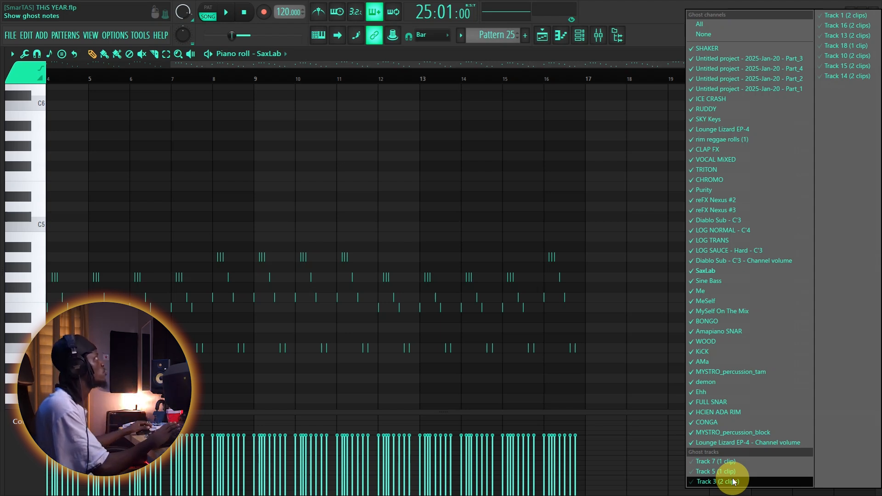
click(564, 208)
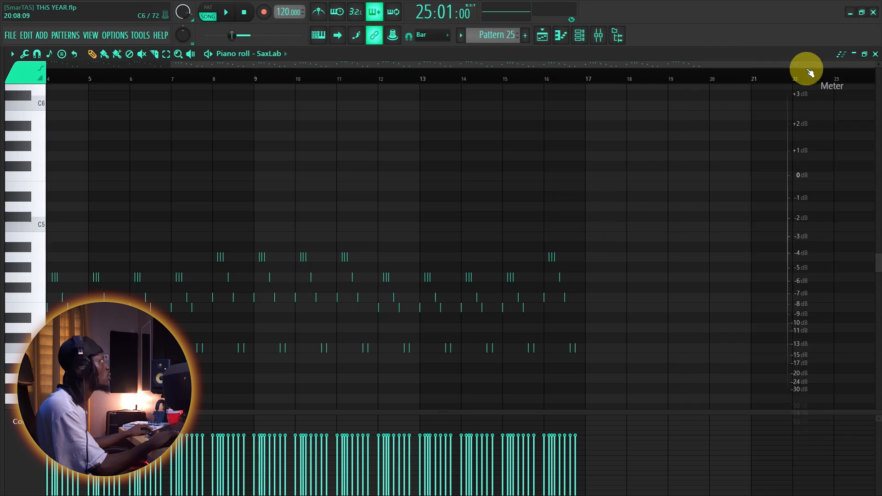
key(F5)
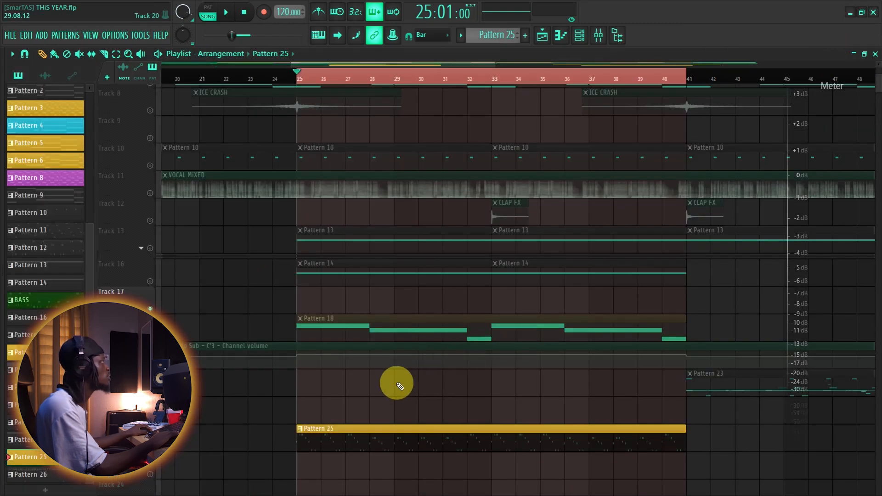
Clear the playlist's time selection and move the playhead to bar 61, at the start of the second Pattern 25 clip
scroll(290, 405, down, 4)
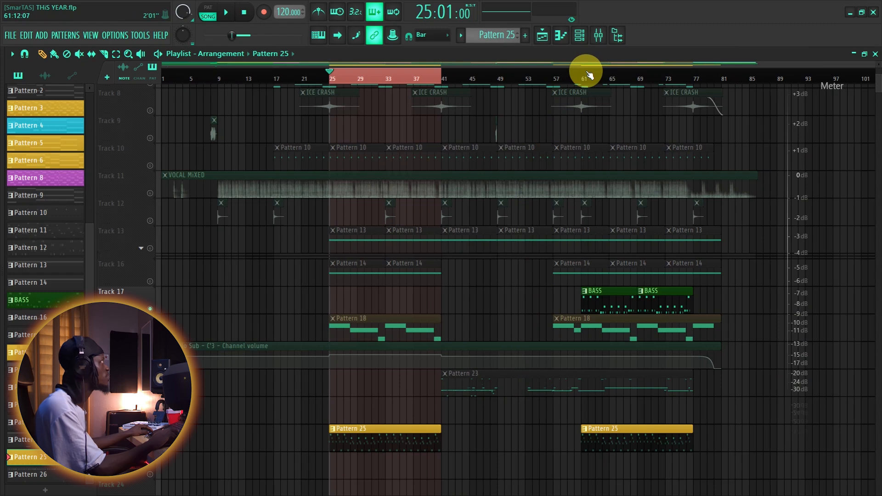
click(587, 73)
key(ctrl+d)
scroll(636, 126, up, 1)
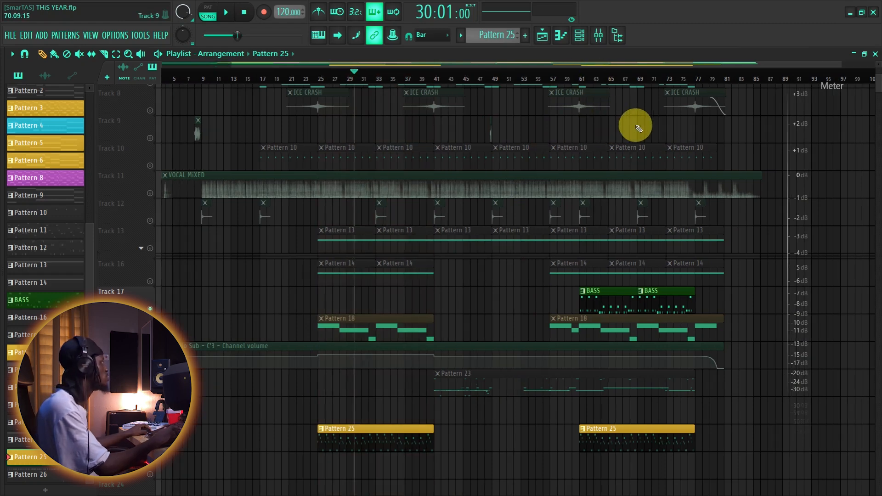
scroll(639, 129, up, 4)
click(419, 78)
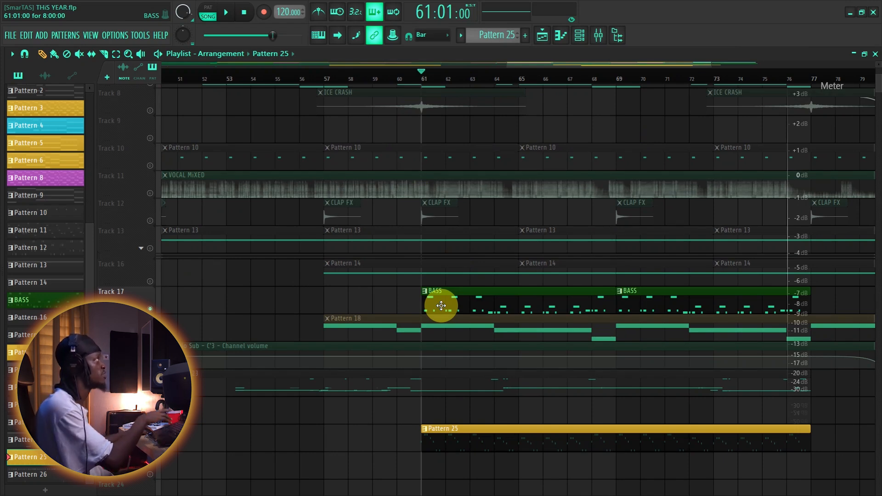
Open the Pattern 25 clip at bar 61 in the piano roll and turn on the Track 17 ghost notes
double_click(494, 444)
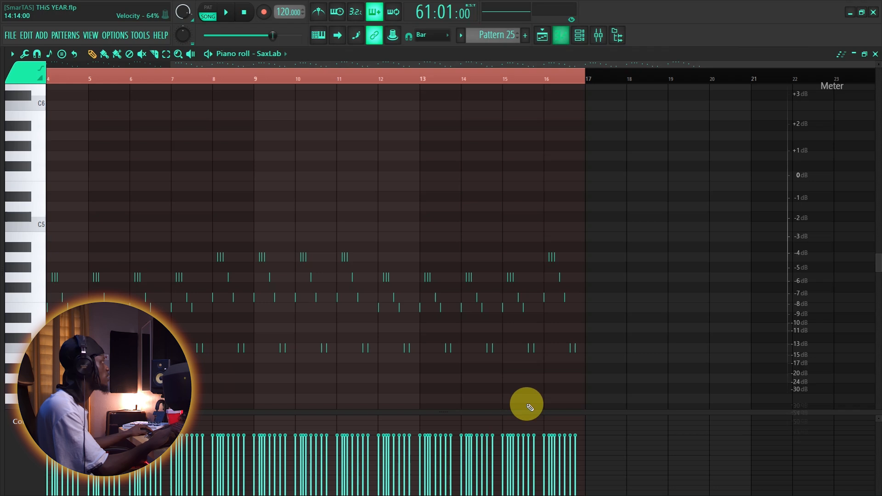
click(853, 54)
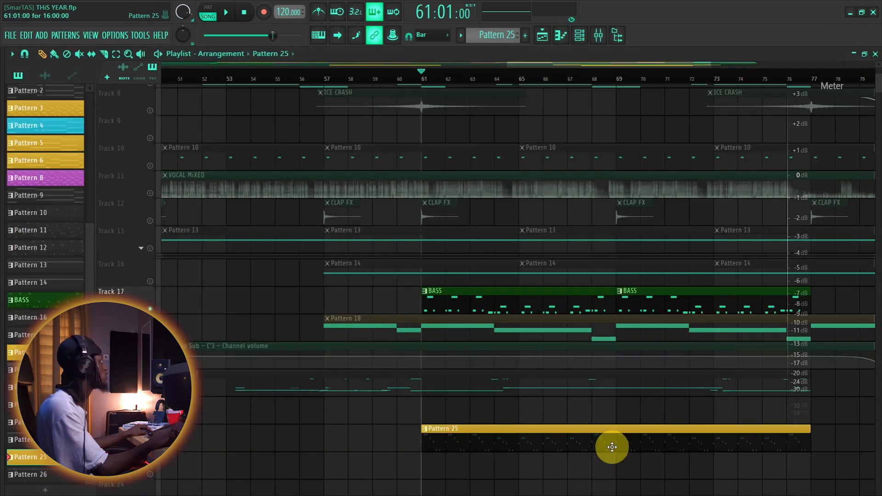
click(616, 101)
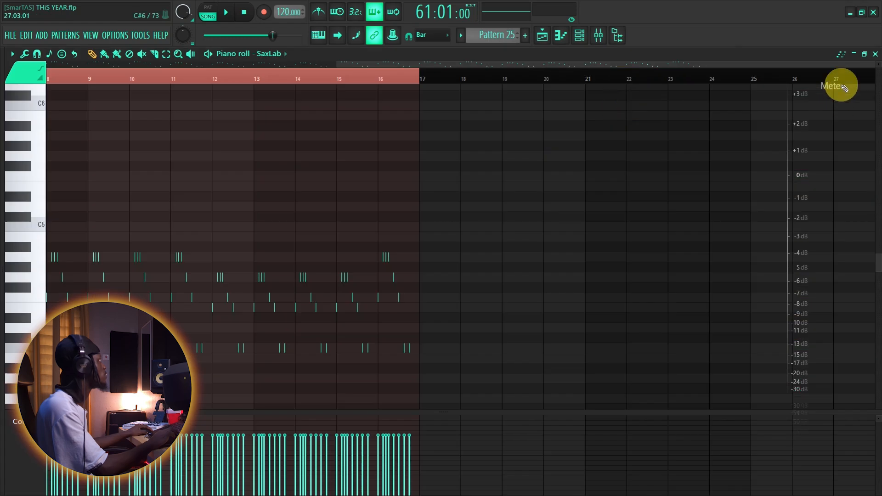
click(841, 53)
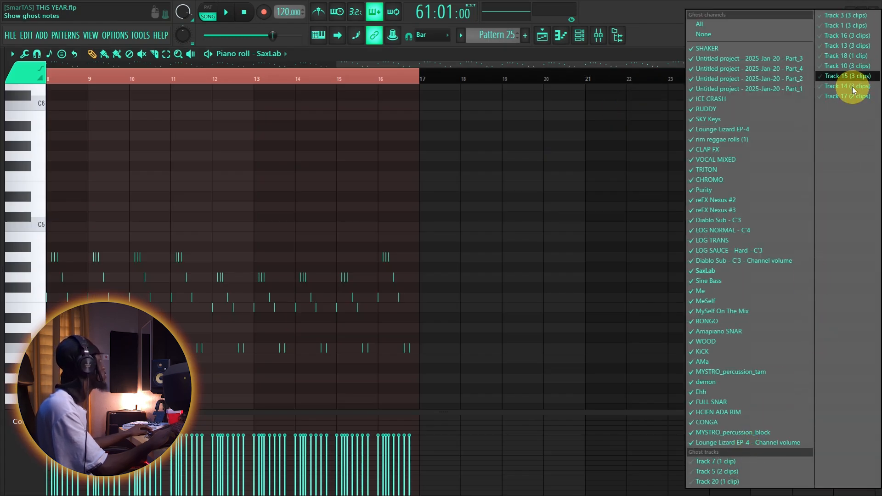
click(845, 97)
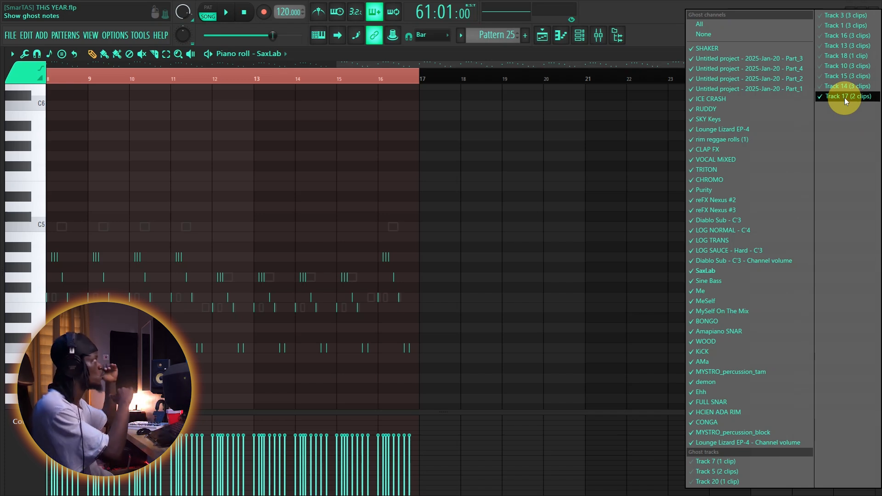
click(844, 97)
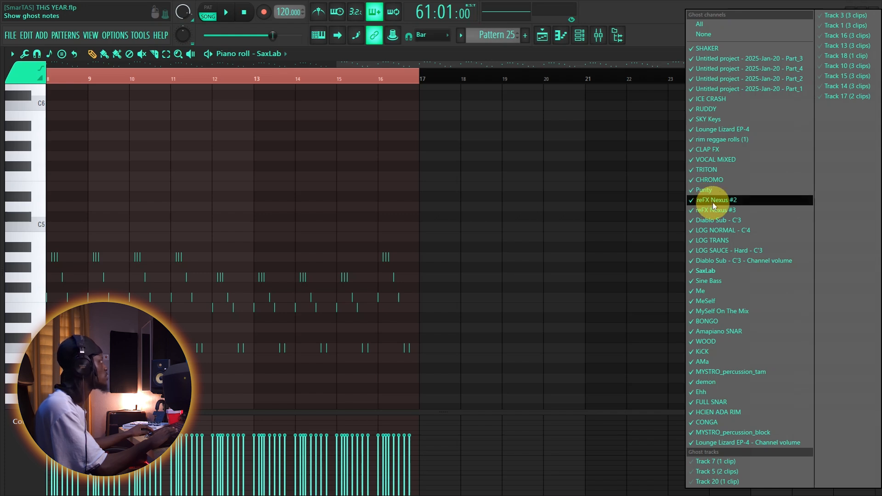
click(851, 97)
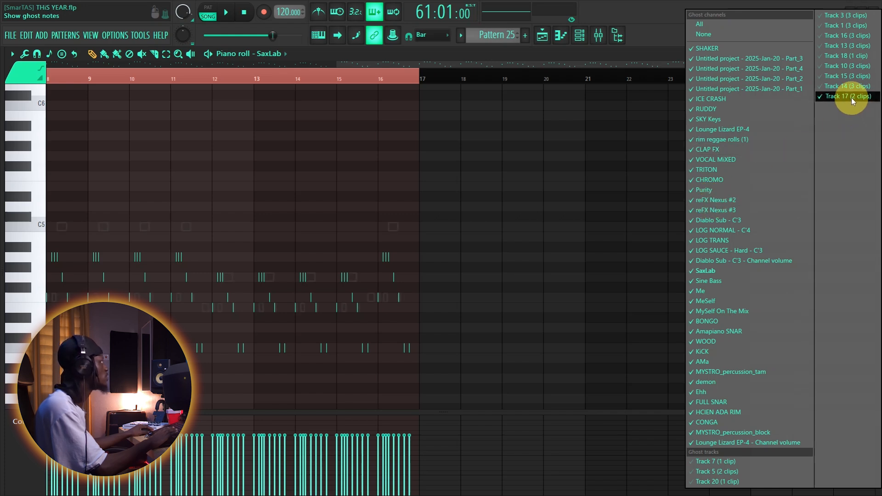
Switch the reFX Nexus #2 and reFX Nexus #3 ghost channels off and on again, view the ghost notes and close the piano roll
click(702, 202)
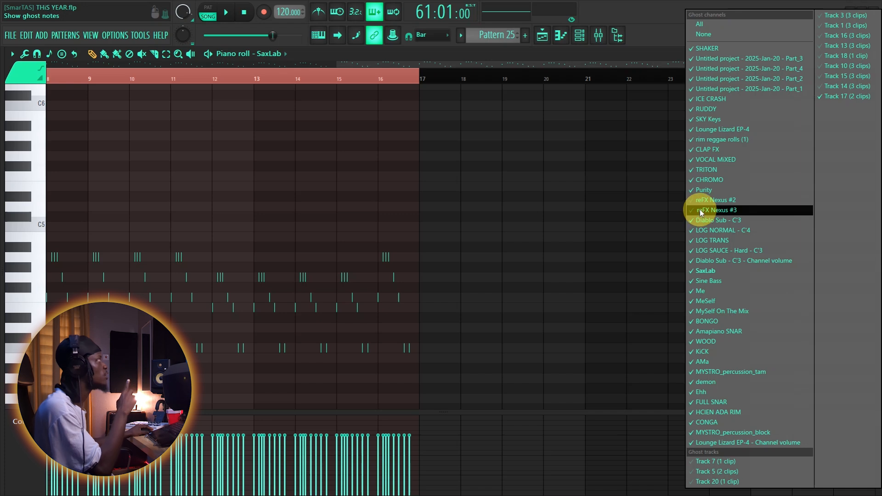
click(704, 211)
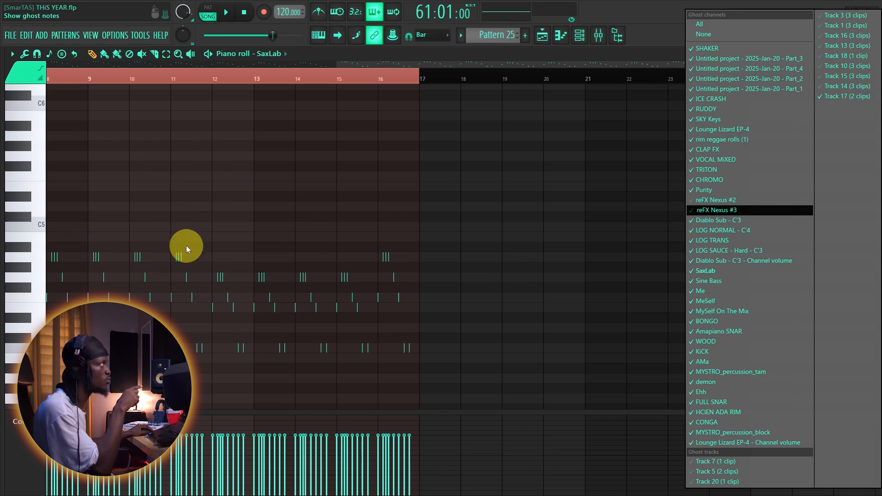
click(708, 204)
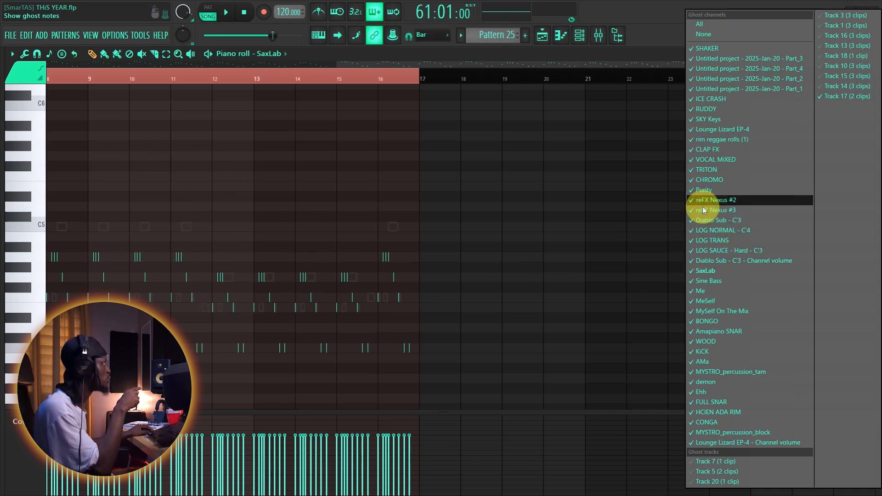
click(144, 229)
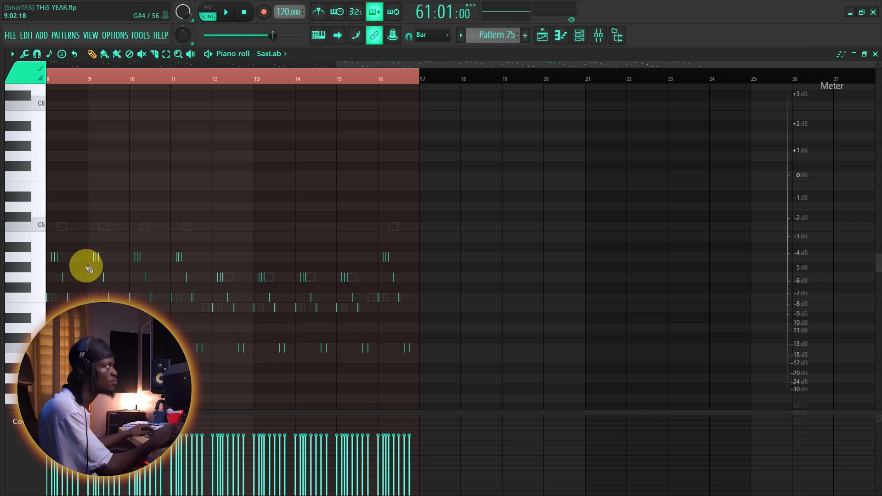
scroll(81, 275, left, 7)
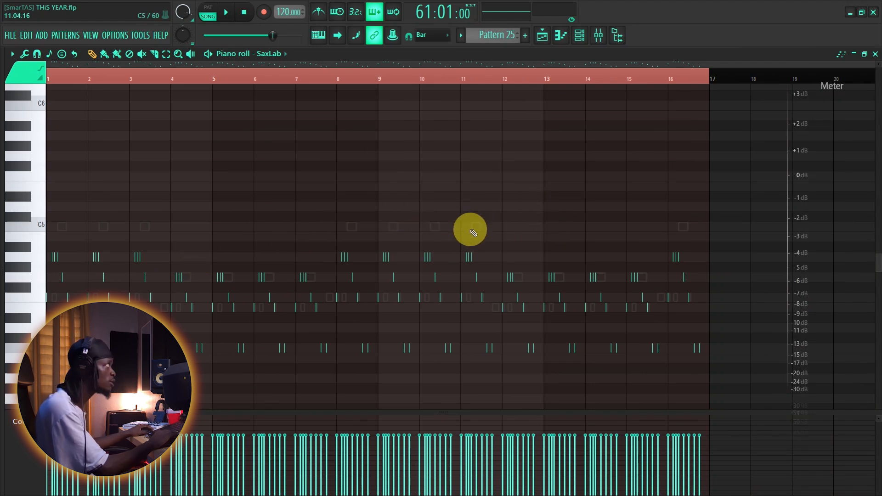
click(877, 54)
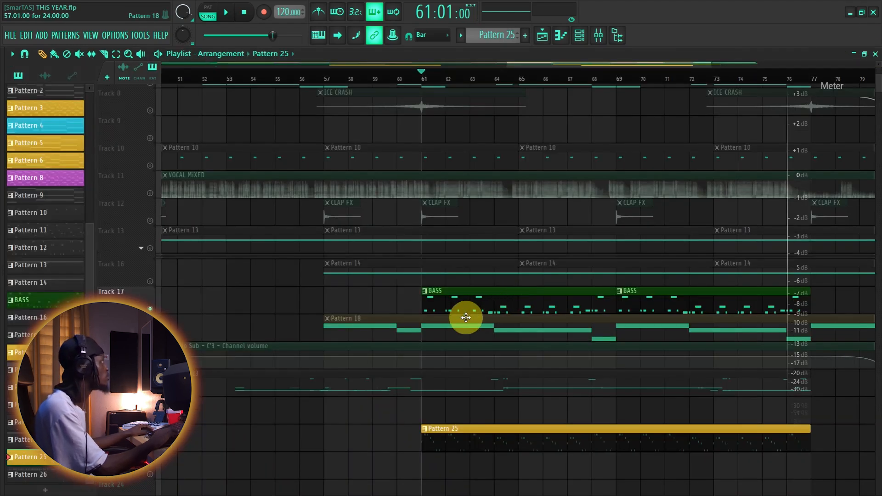
Copy the two BASS clips at bars 61 and 69 of Track 17 back to bars 25 and 33, and deselect them
scroll(466, 317, down, 3)
scroll(408, 423, down, 1)
scroll(408, 422, down, 3)
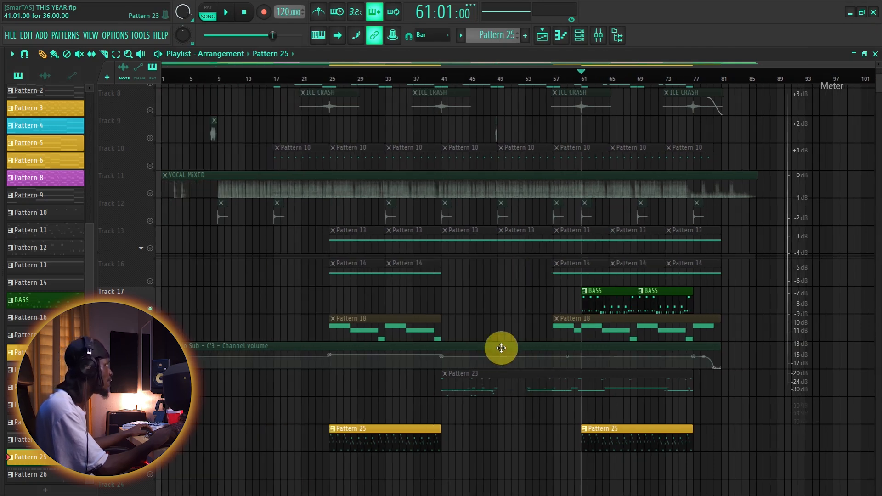
drag(712, 299, 349, 296)
scroll(330, 309, up, 4)
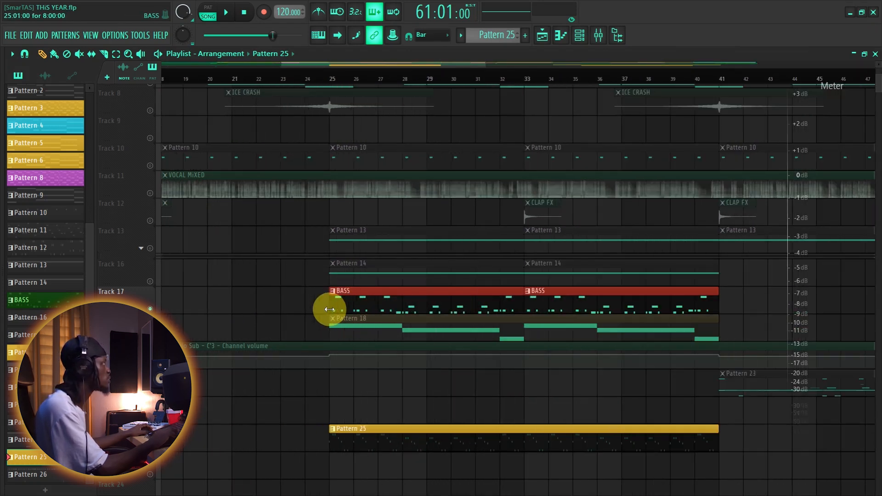
click(309, 307)
Open the Pattern 25 clip at bar 25 in the piano roll and show only Track 5 as its ghost track
scroll(356, 300, down, 2)
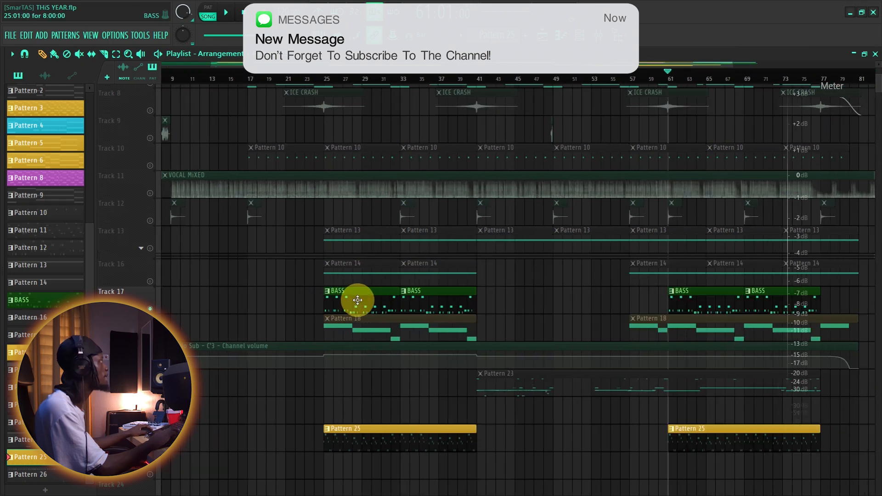
scroll(357, 300, down, 2)
scroll(269, 311, up, 2)
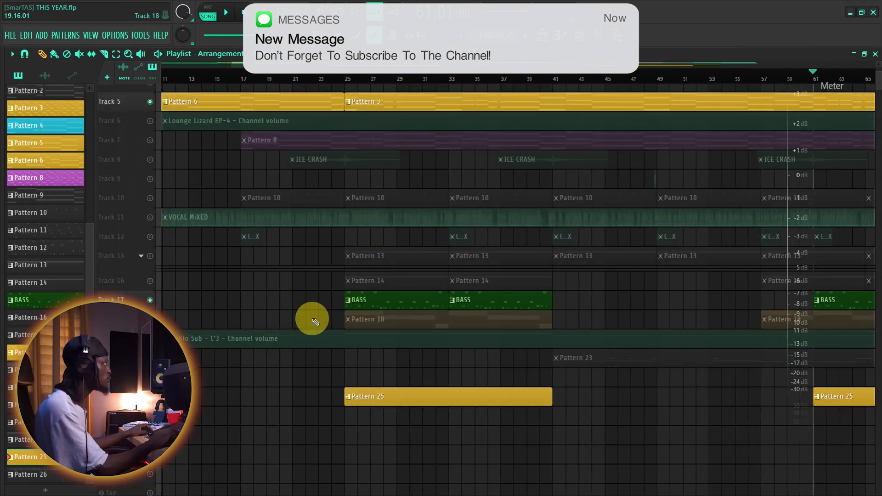
scroll(340, 326, down, 3)
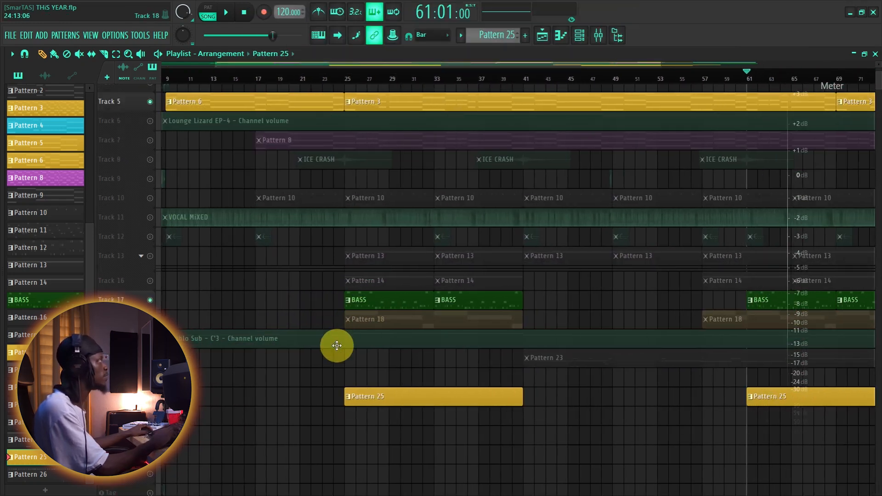
double_click(375, 395)
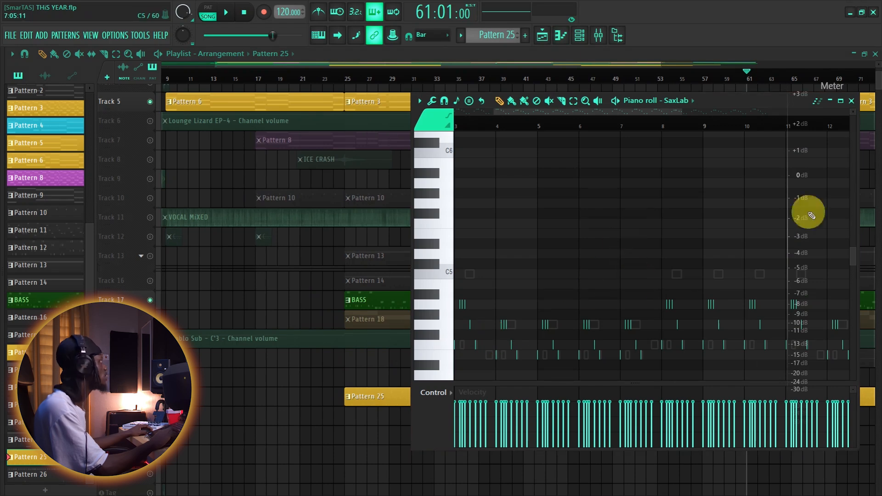
click(840, 102)
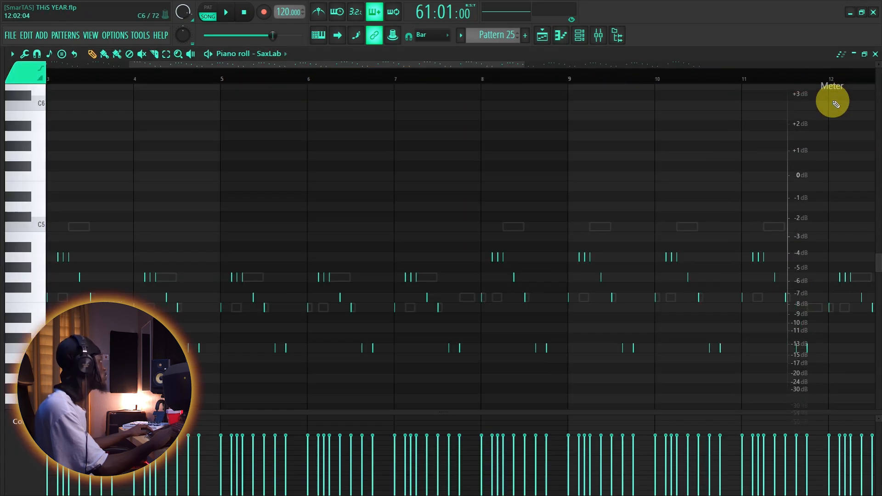
click(840, 60)
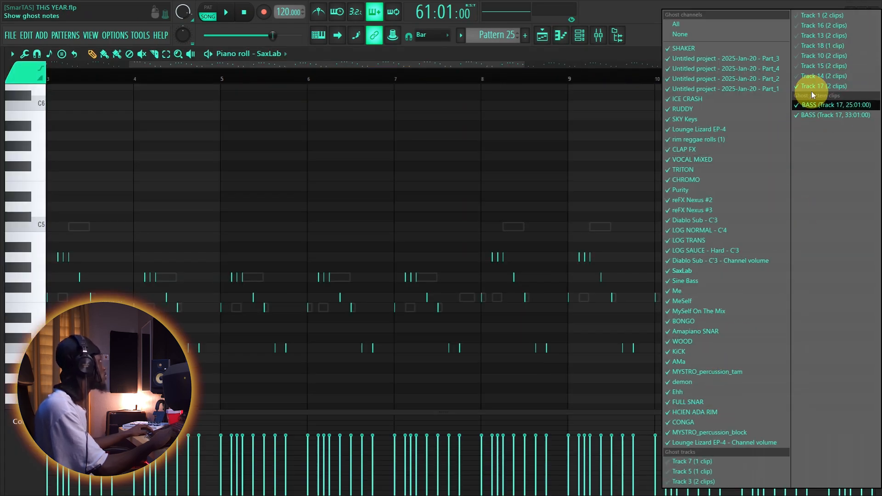
right_click(696, 472)
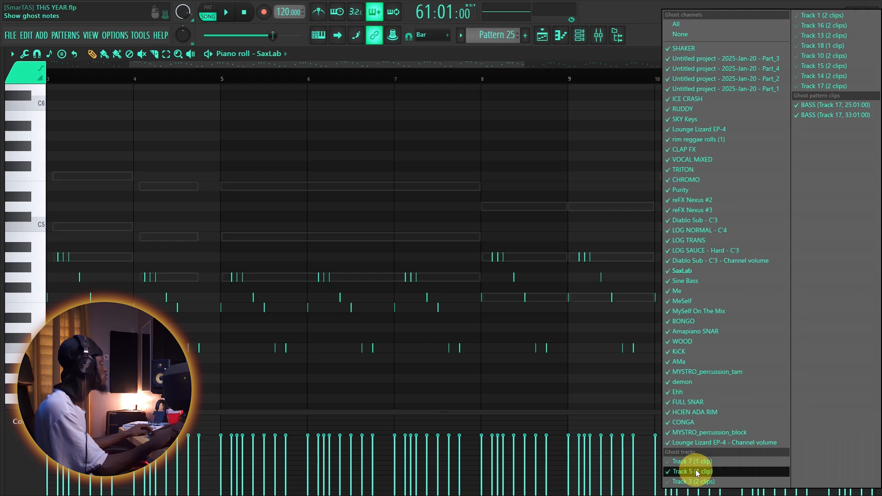
click(472, 409)
Play the song briefly from bar 61 with Pattern 25 and the Track 5 ghost notes in view, and stop it
scroll(466, 364, down, 3)
scroll(191, 217, down, 2)
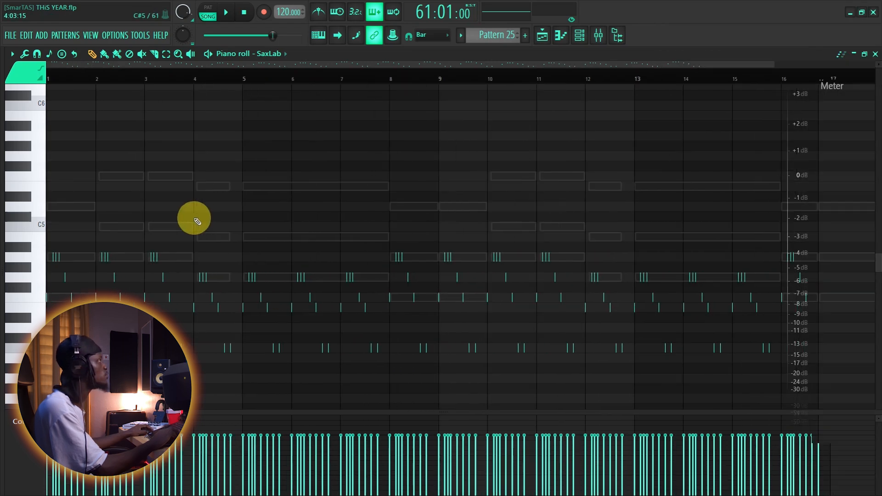
key(space)
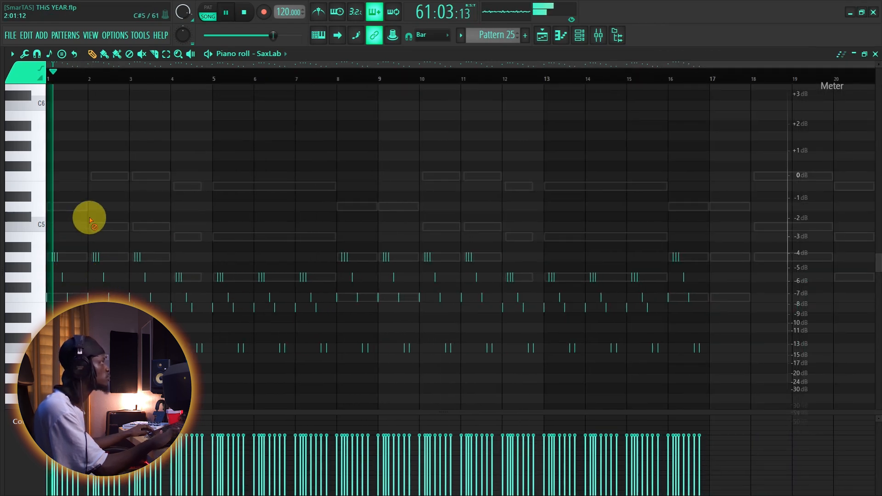
key(space)
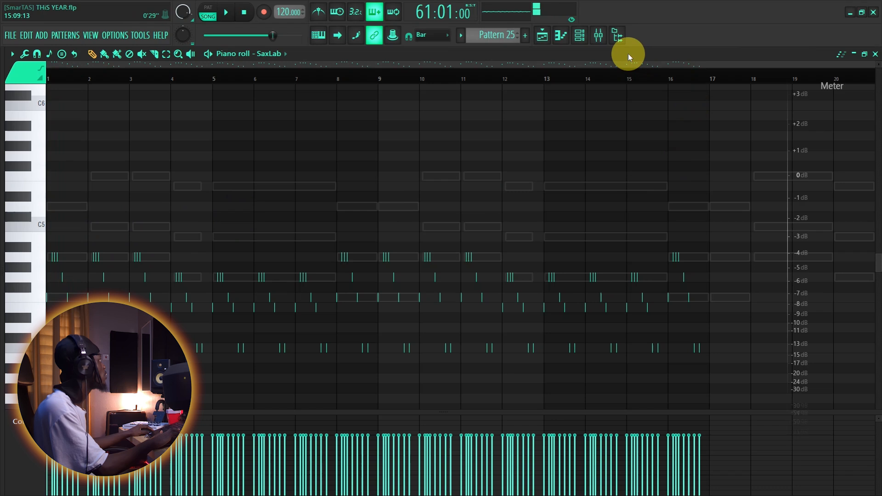
Return to the playlist and unmute Track 11 with the VOCAL MiXED clip
click(542, 39)
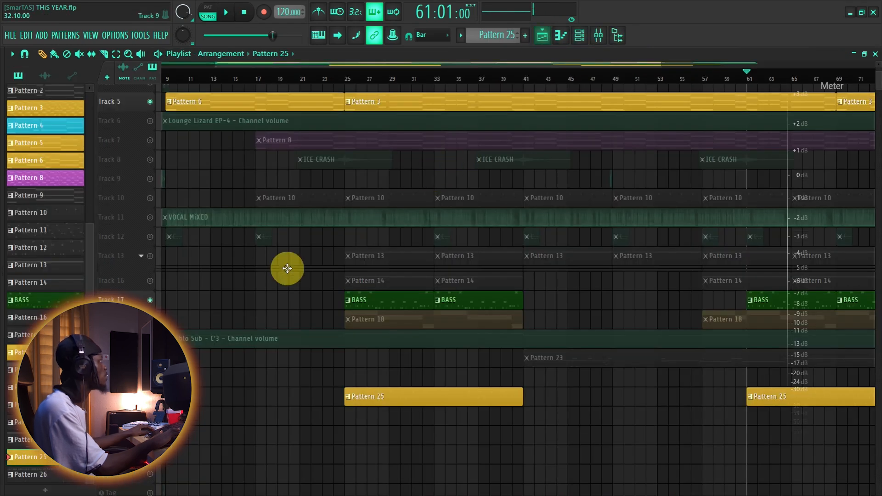
click(150, 217)
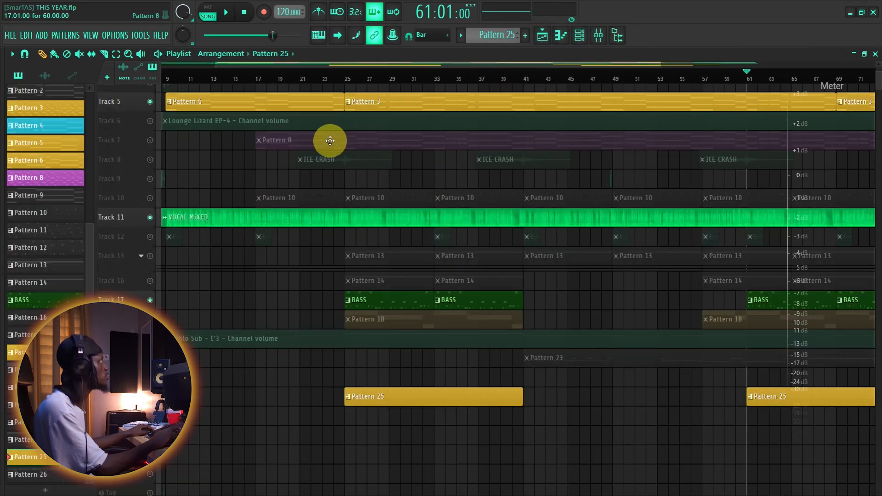
Select bars 25 to 41 in the playlist timeline as the playback range, covering the first Pattern 25 clip
scroll(337, 142, down, 1)
scroll(337, 142, down, 2)
scroll(329, 79, up, 2)
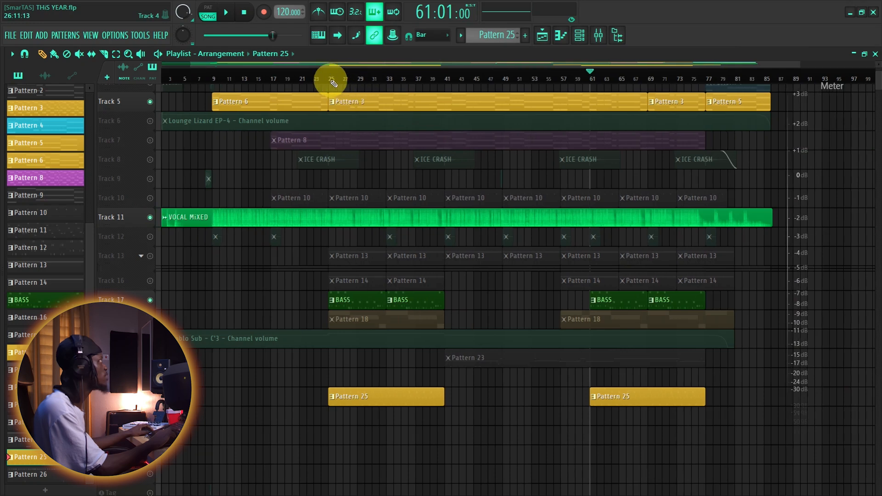
drag(330, 86, 482, 203)
click(510, 302)
scroll(333, 373, up, 2)
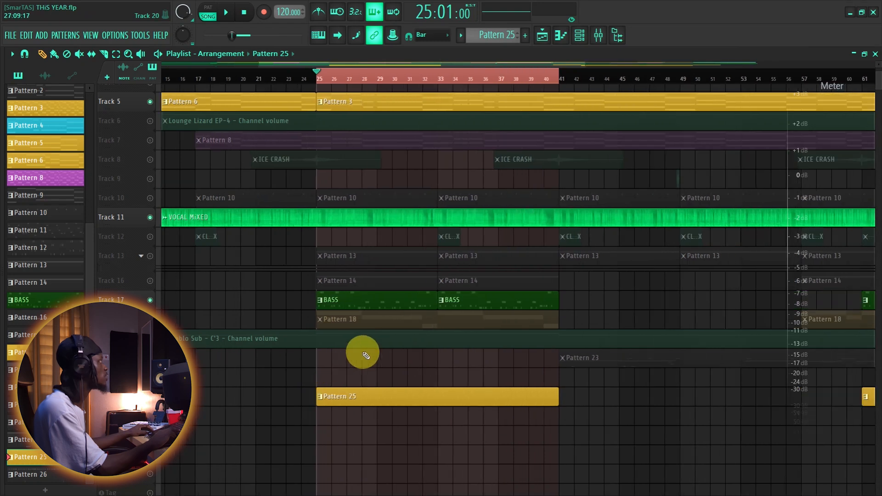
scroll(366, 355, down, 2)
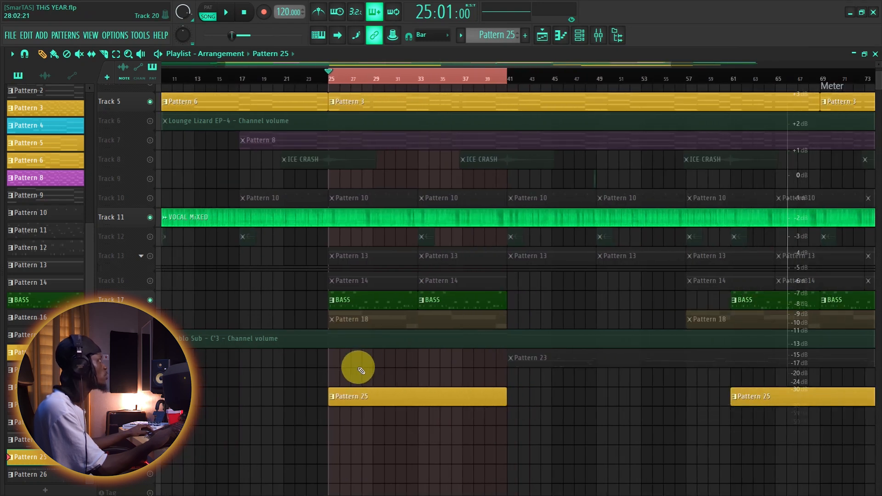
scroll(362, 371, up, 2)
scroll(364, 370, down, 3)
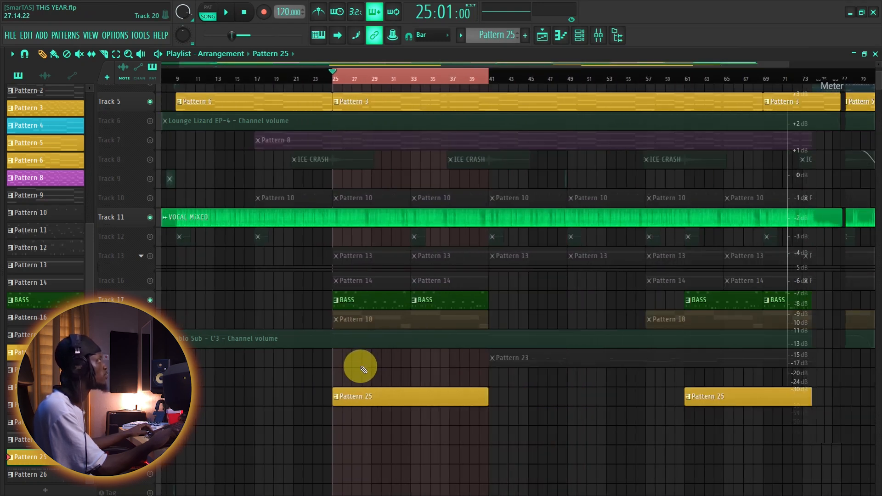
scroll(364, 369, down, 1)
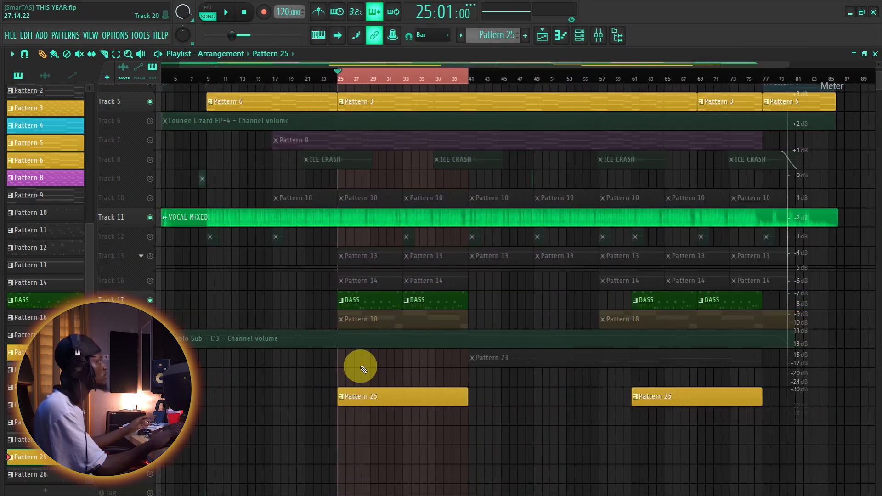
Open the Pattern 25 clip at bar 25 in the SaxLab piano roll
click(587, 41)
click(587, 41)
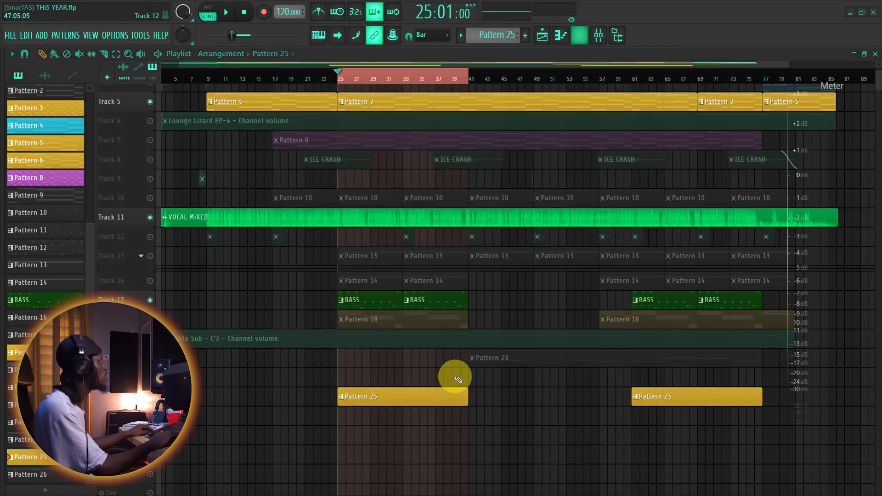
double_click(431, 396)
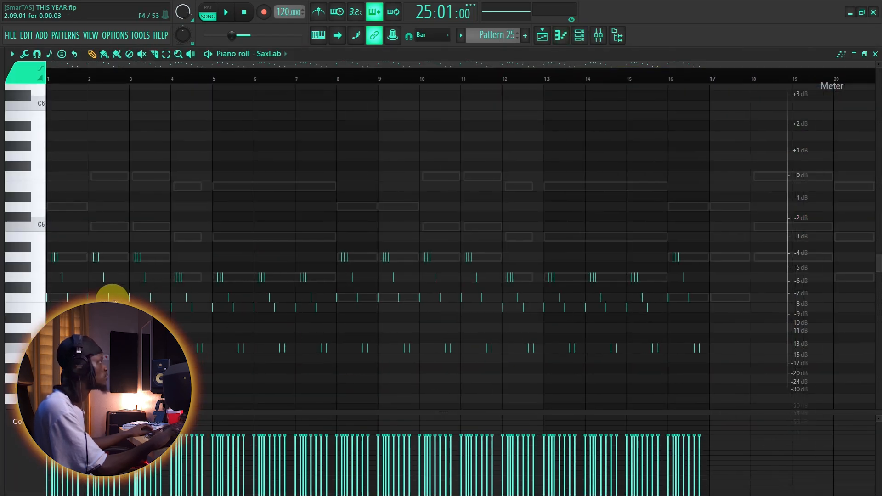
Play the selected song section briefly with the ghost notes in view, set the snap to Step, and stop playback
key(space)
scroll(56, 303, up, 2)
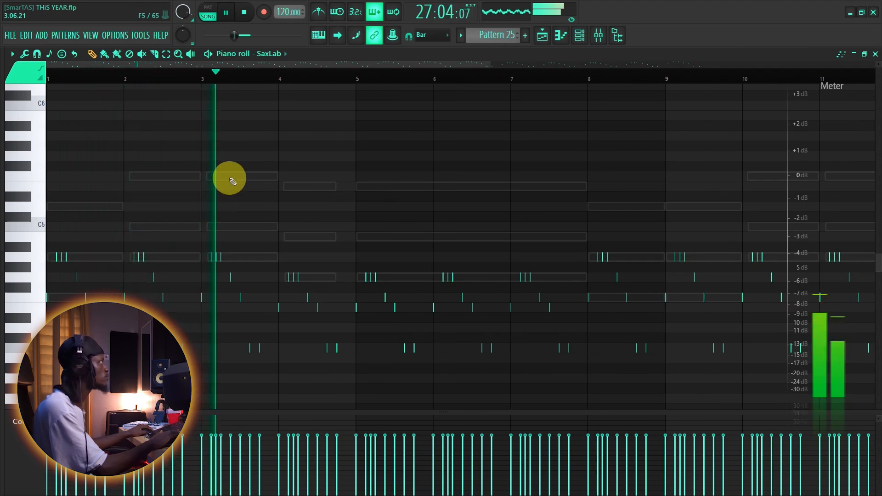
click(427, 36)
click(424, 122)
key(space)
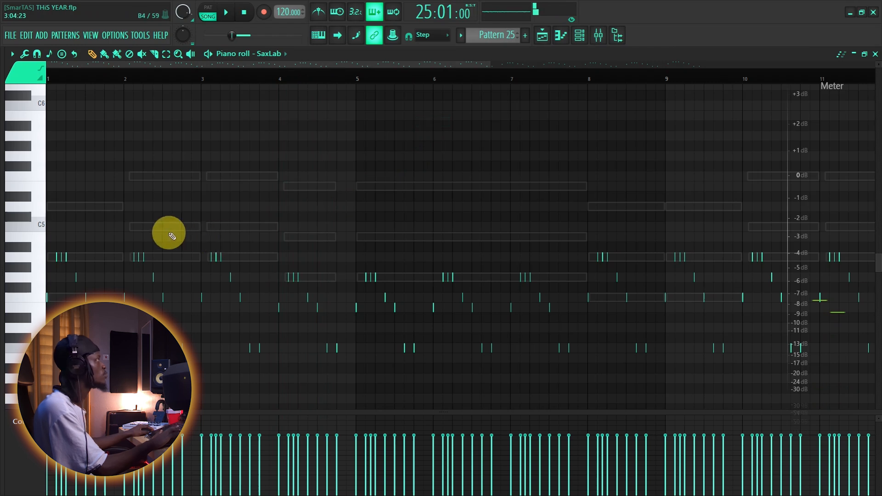
Add a two-step D5 note at step 7 of bar 1 over the ghost note, and play it back briefly
scroll(59, 230, up, 1)
scroll(69, 220, up, 4)
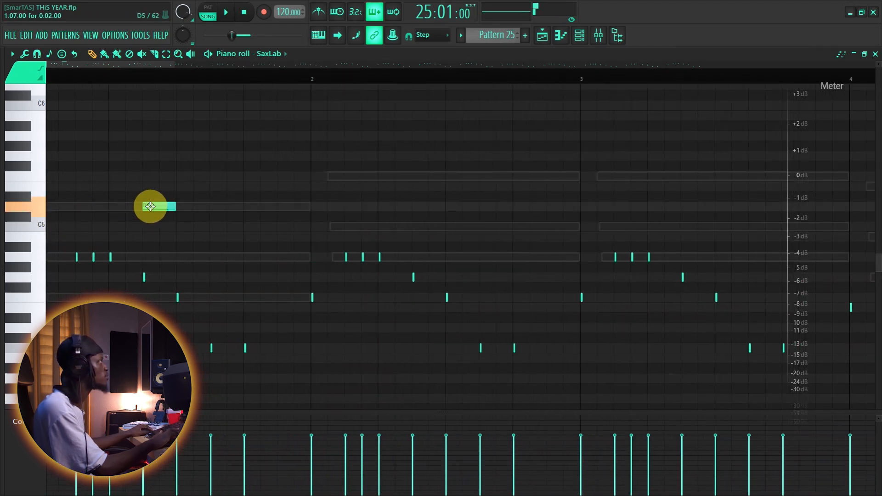
key(space)
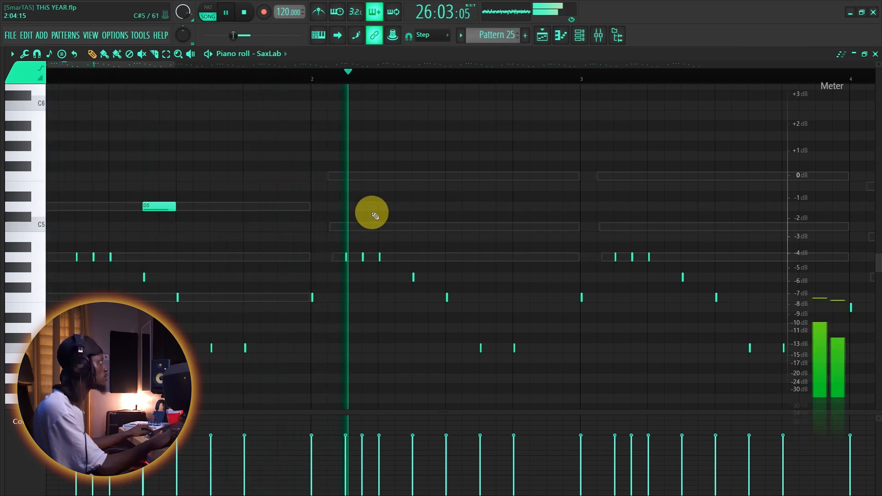
key(space)
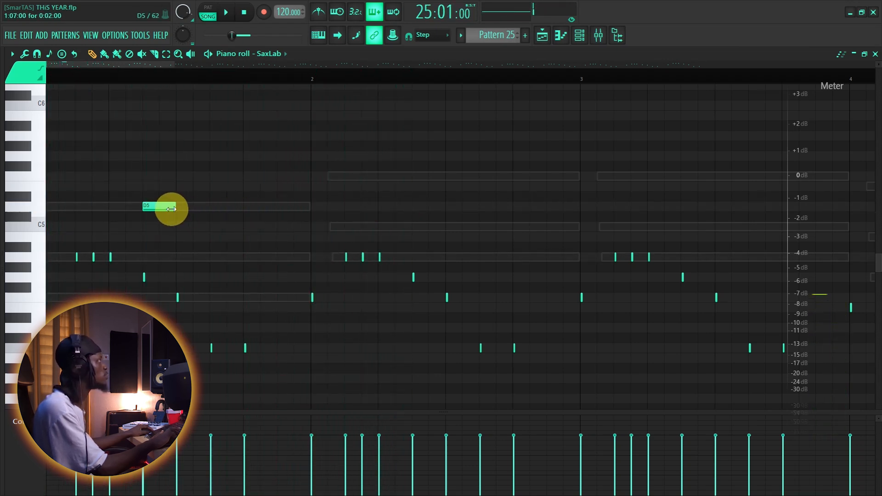
Select bar 1 in the piano roll, repeat its D5 note in every bar through bar 9, clear the selection, and start playback
scroll(170, 209, down, 3)
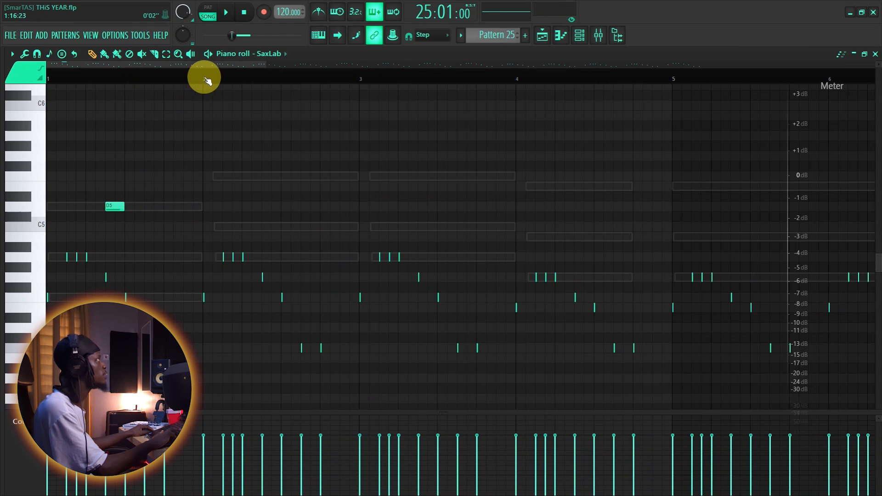
drag(206, 81, 10, 118)
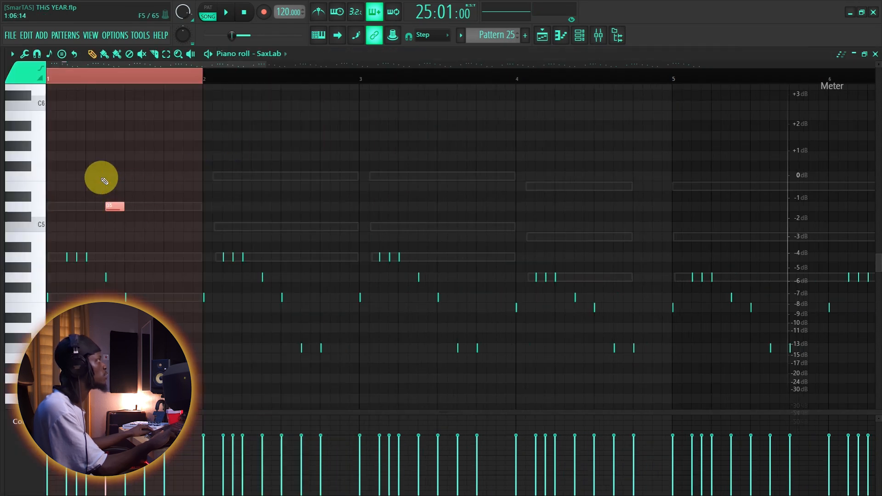
key(ctrl+b)
key(ctrl+b)
key(ctrl+b)
key(ctrl+b)
key(ctrl+b)
key(ctrl+b)
key(ctrl+b)
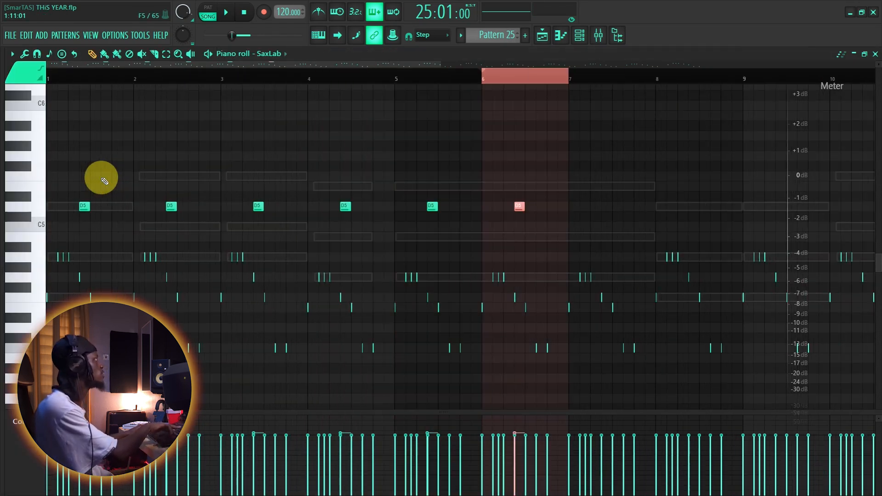
key(ctrl+b)
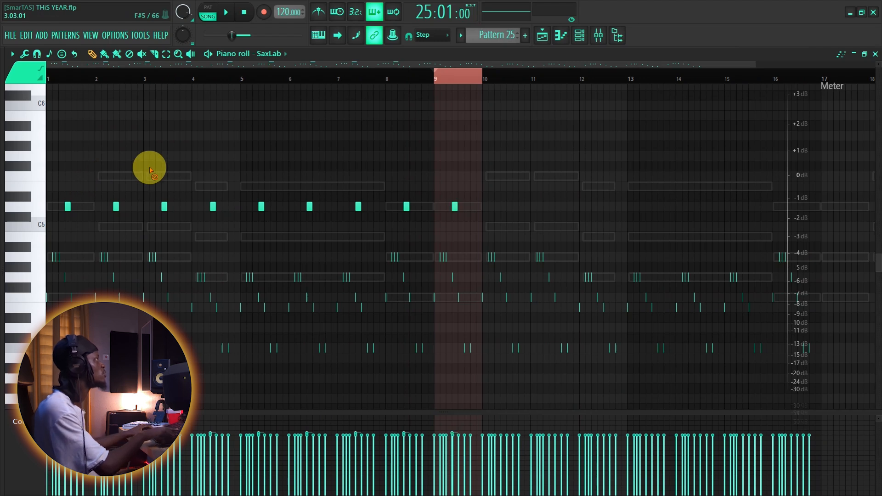
key(ctrl+d)
key(space)
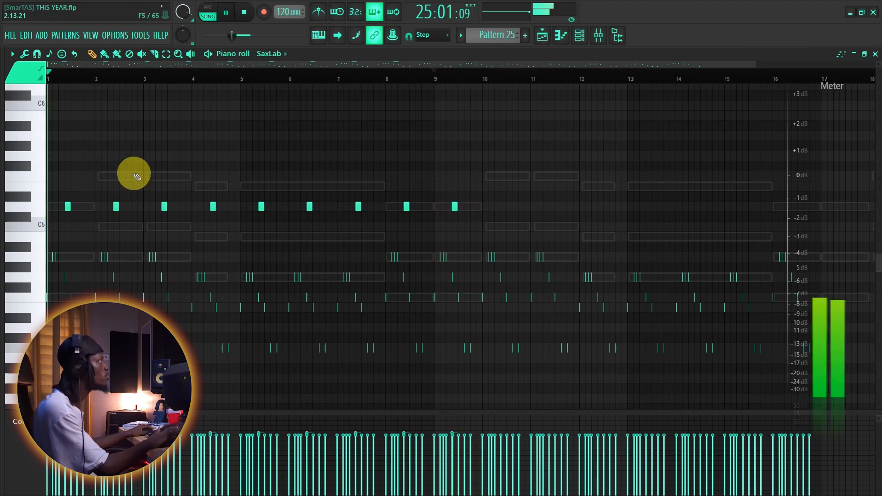